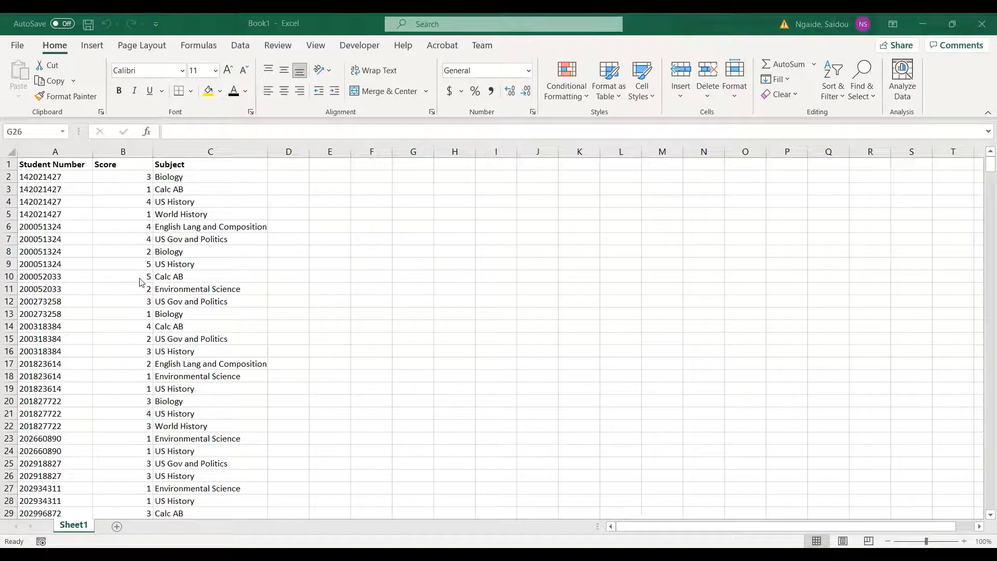
Examine the Student Number, Score and Subject columns of the source data, including the repeated student numbers and subjects
left_click(140, 281)
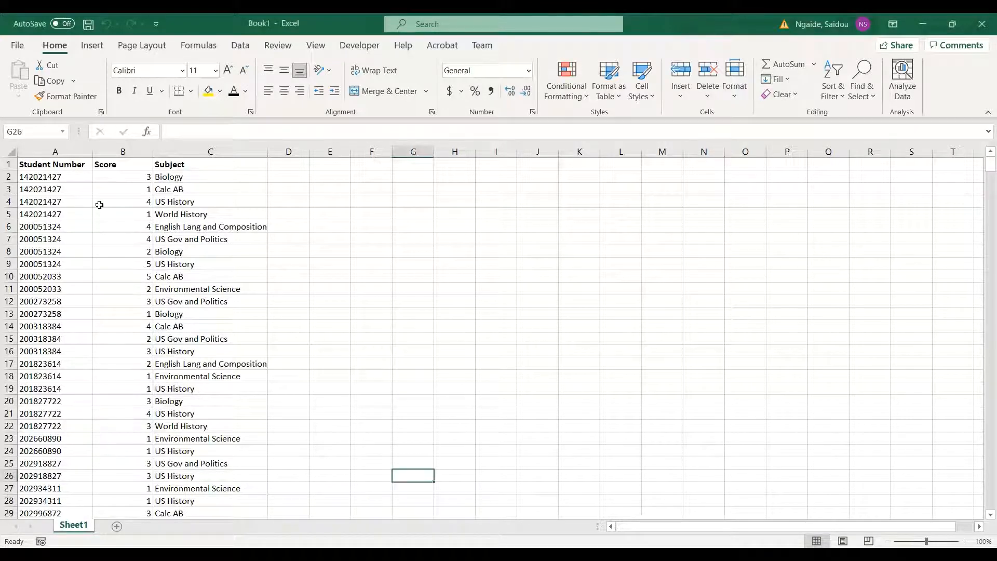
left_click(68, 163)
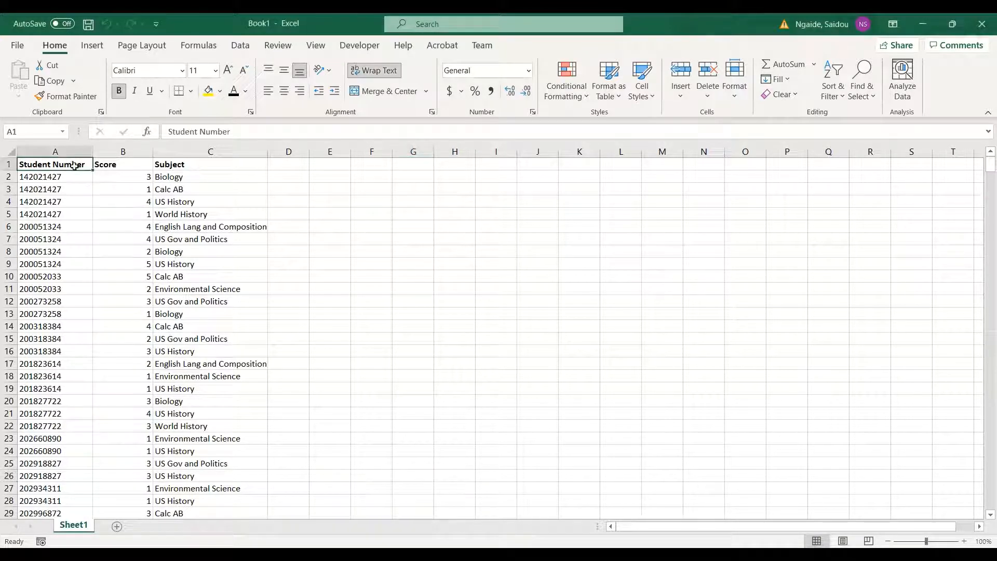
left_click(124, 164)
left_click(183, 164)
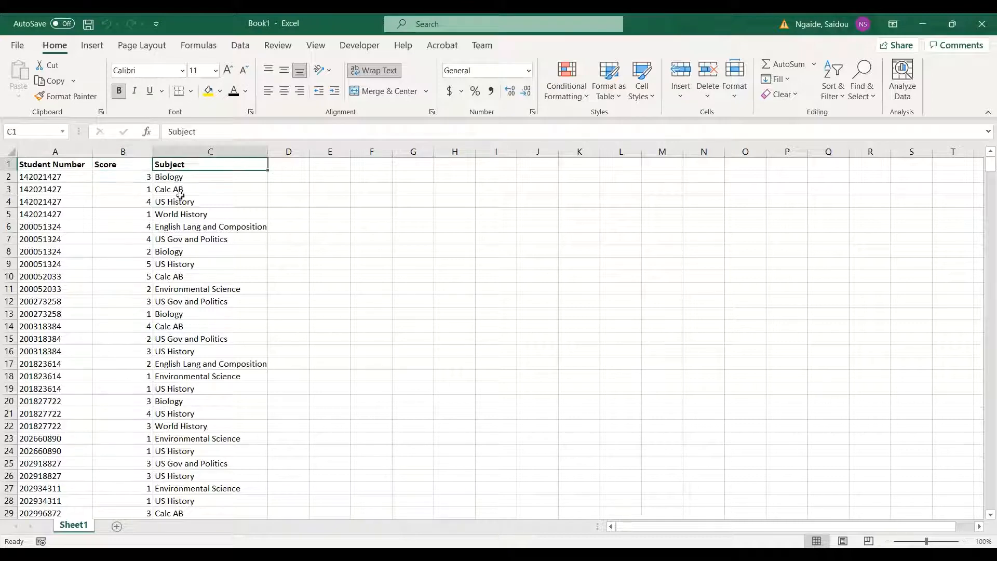
left_click_drag(63, 177, 63, 214)
left_click_drag(171, 177, 166, 301)
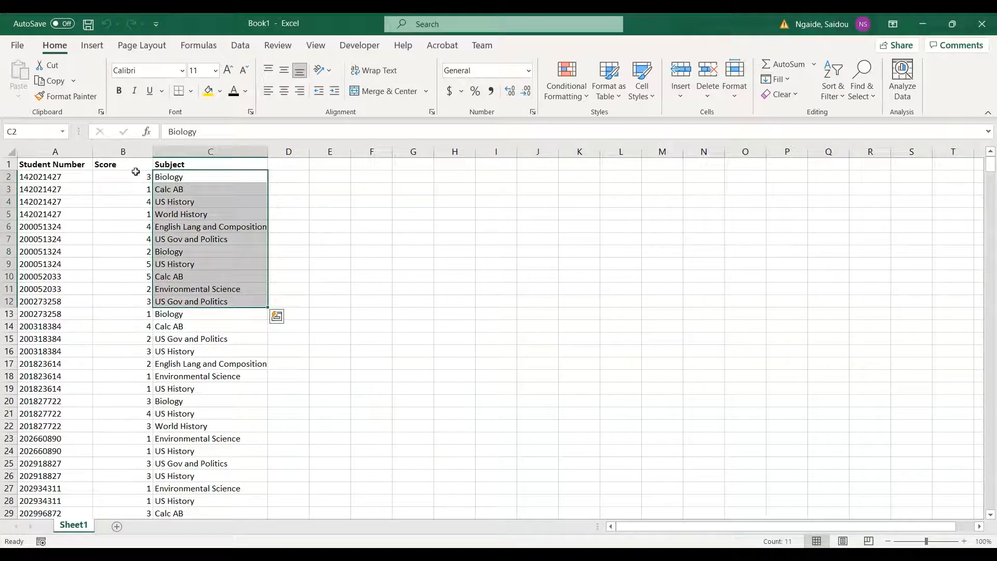
key("Left")
key("Up")
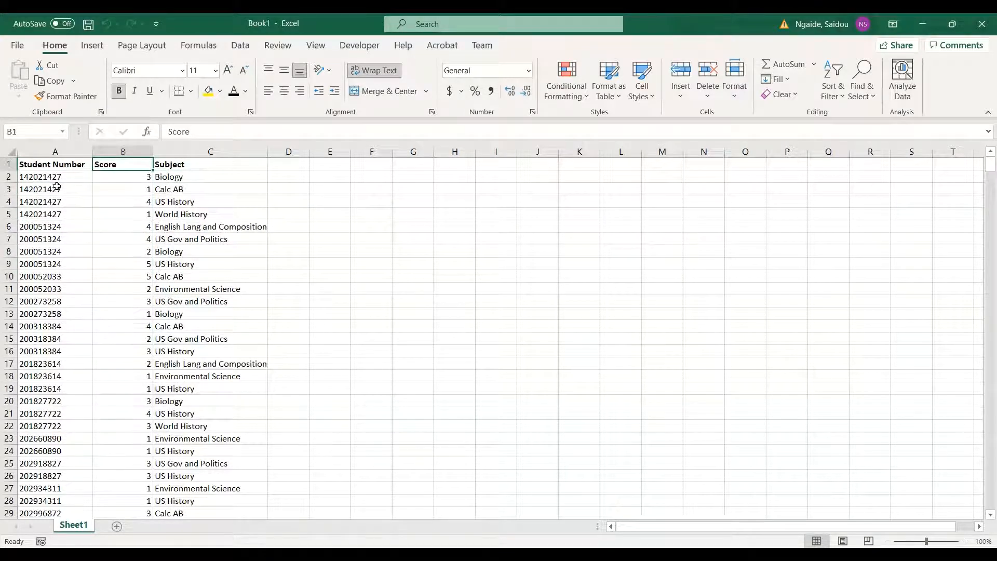
Examine the first student's four rows, covering the repeated student number, each subject and the matching scores
left_click_drag(54, 181, 64, 215)
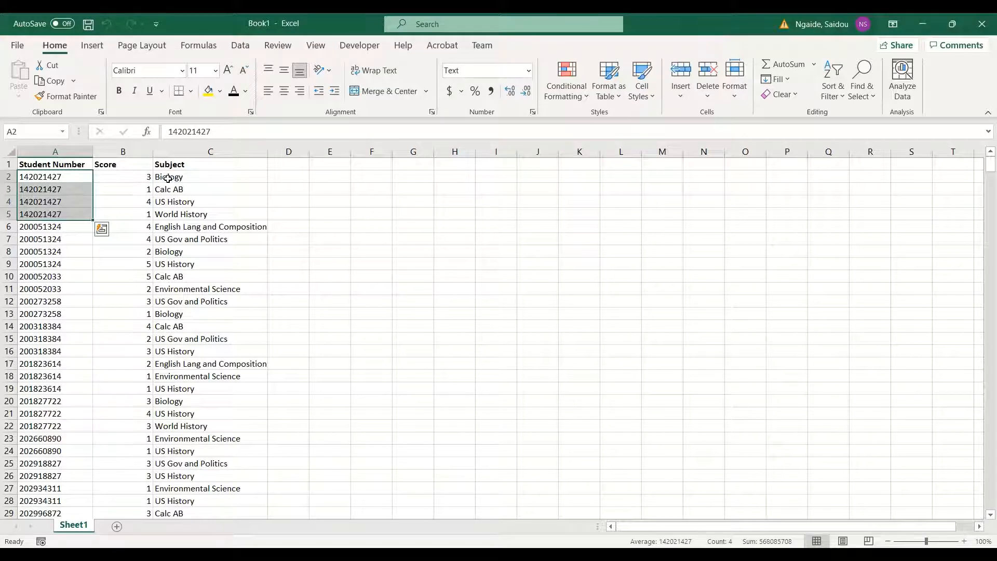
left_click_drag(167, 178, 176, 189)
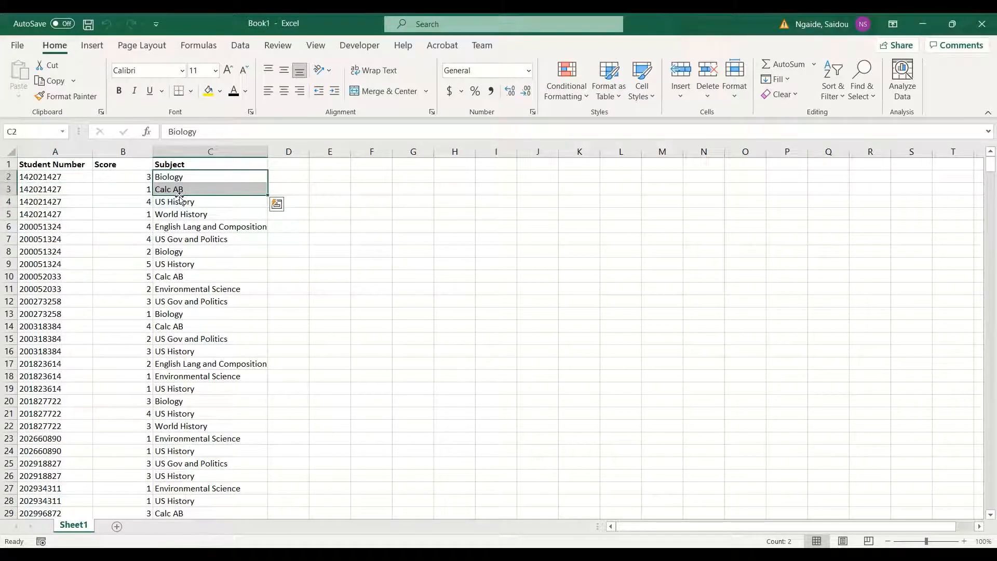
left_click(183, 190)
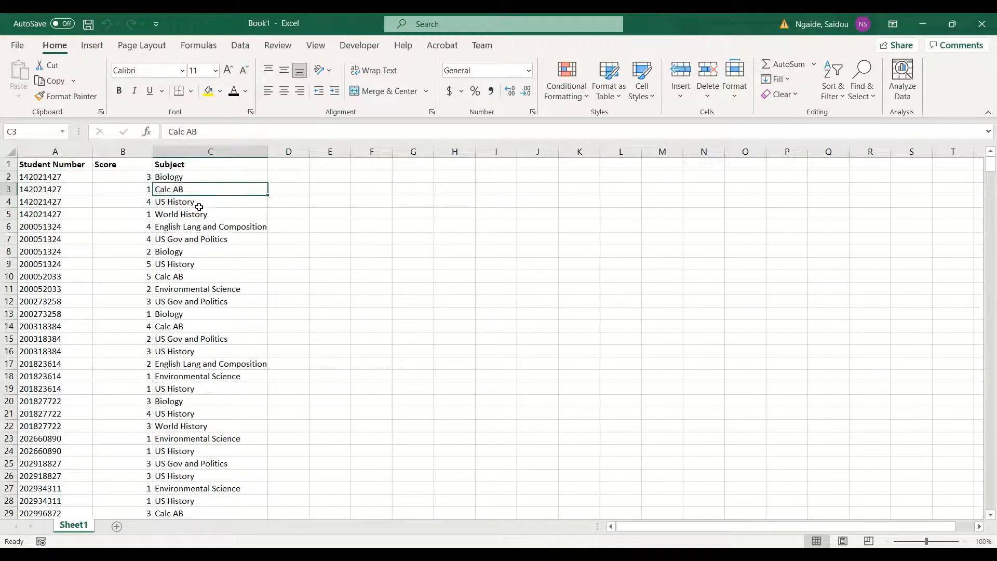
left_click(194, 204)
left_click(186, 217)
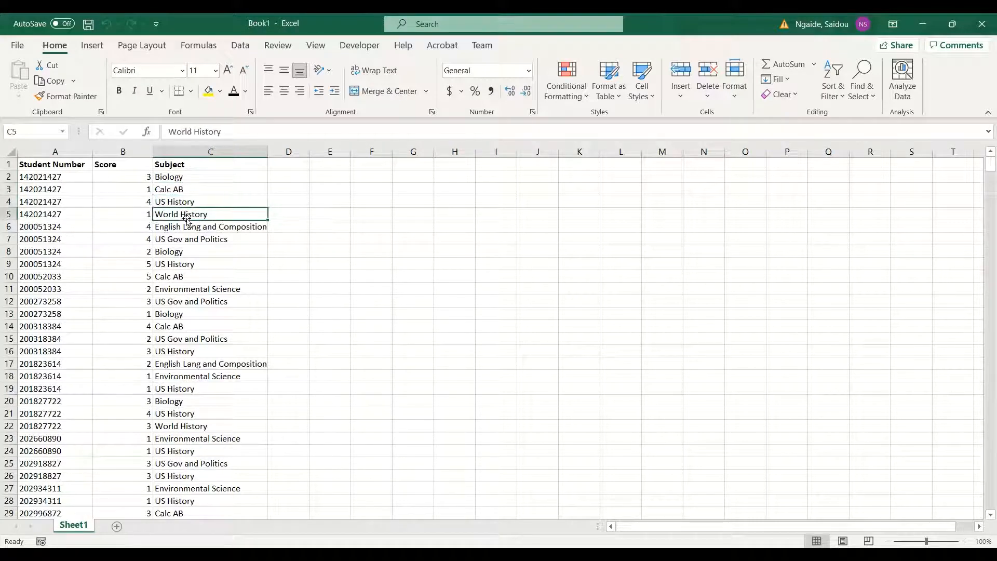
left_click_drag(146, 178, 143, 214)
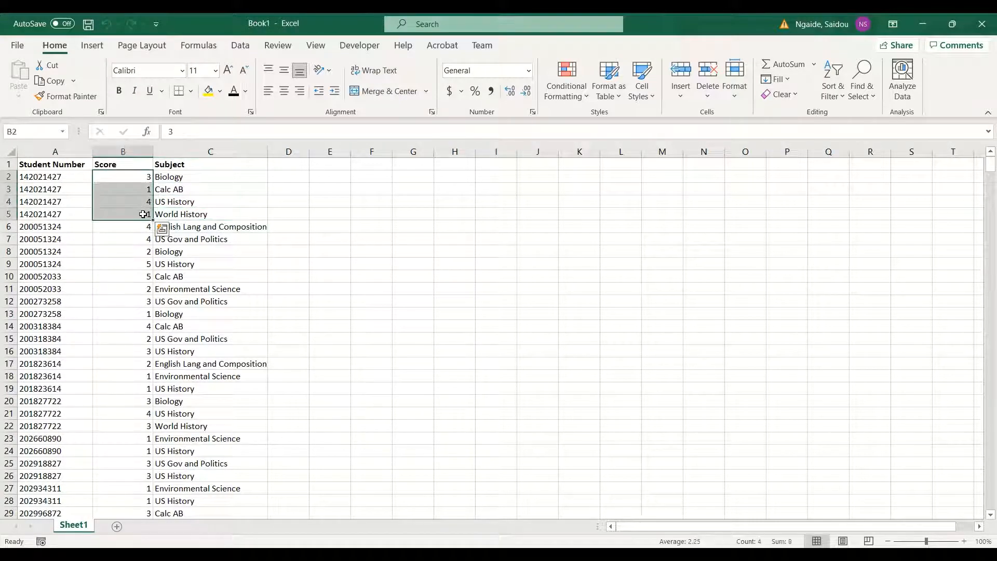
Look through the whole student score list down to its end and return to the first rows
scroll(87, 296, "down", 20)
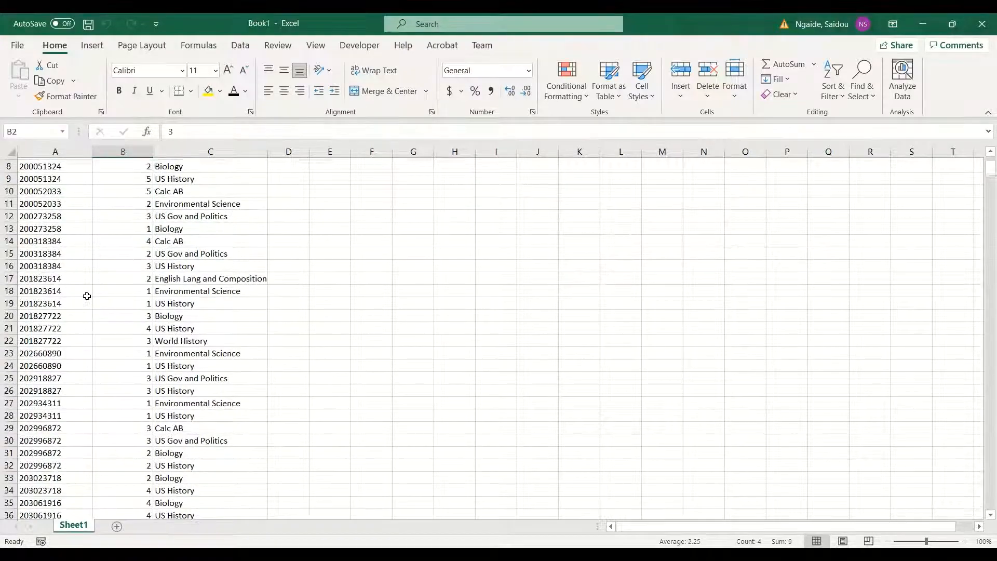
scroll(87, 296, "down", 20)
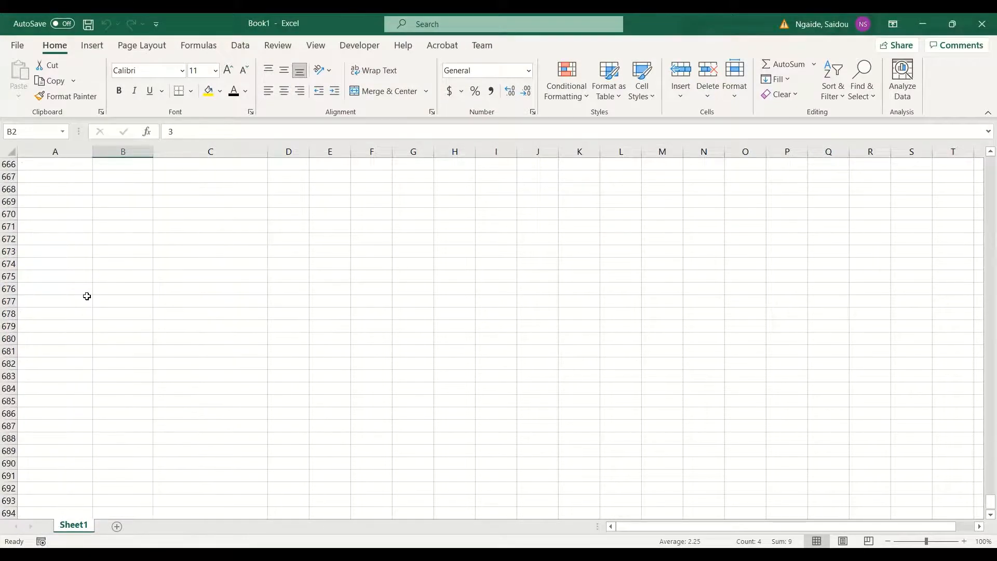
scroll(87, 296, "up", 20)
scroll(86, 296, "up", 20)
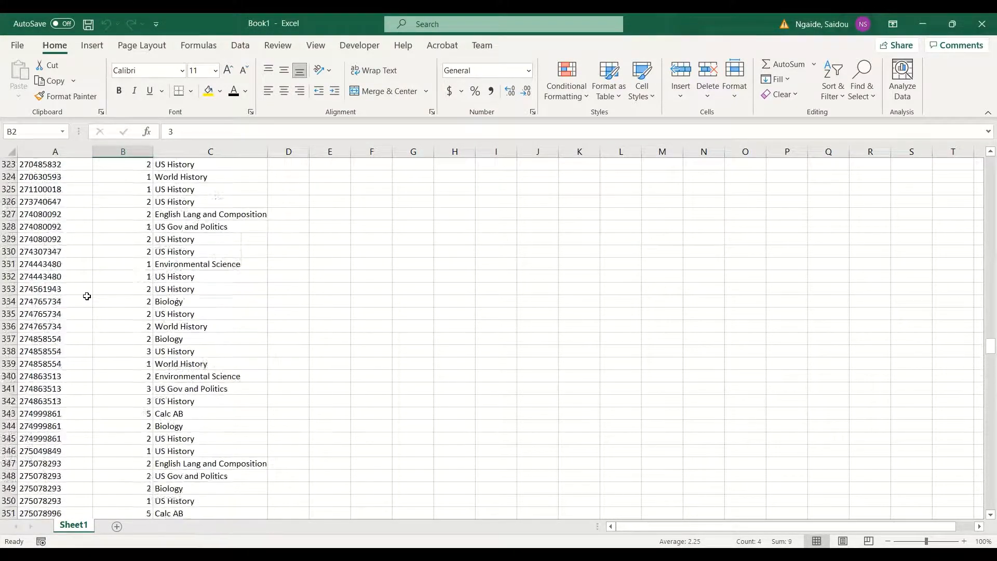
scroll(86, 296, "up", 20)
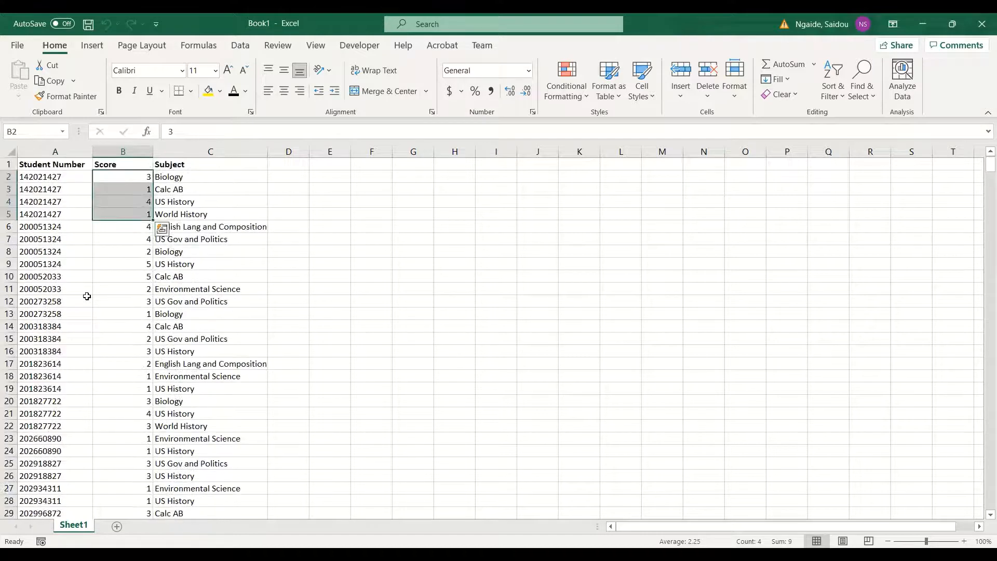
left_click(181, 355)
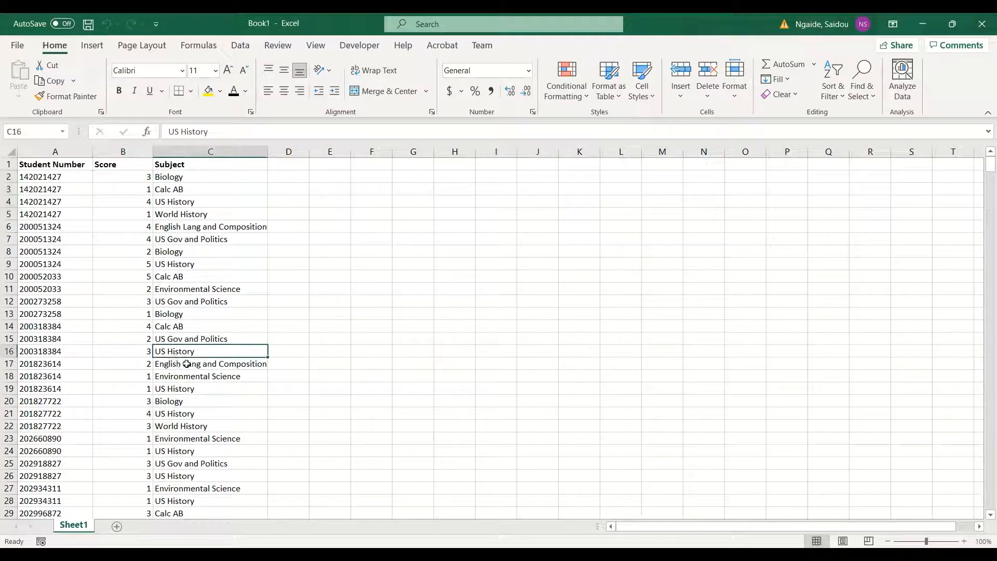
left_click(260, 297)
left_click(308, 314)
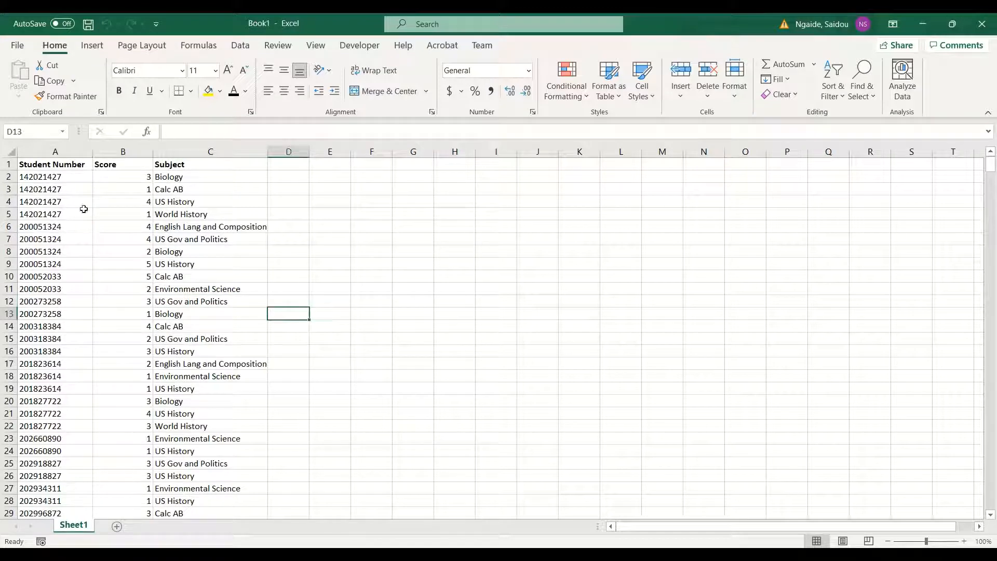
Create a PivotTable on a new worksheet from all the data in columns A to C of Sheet1
left_click(9, 154)
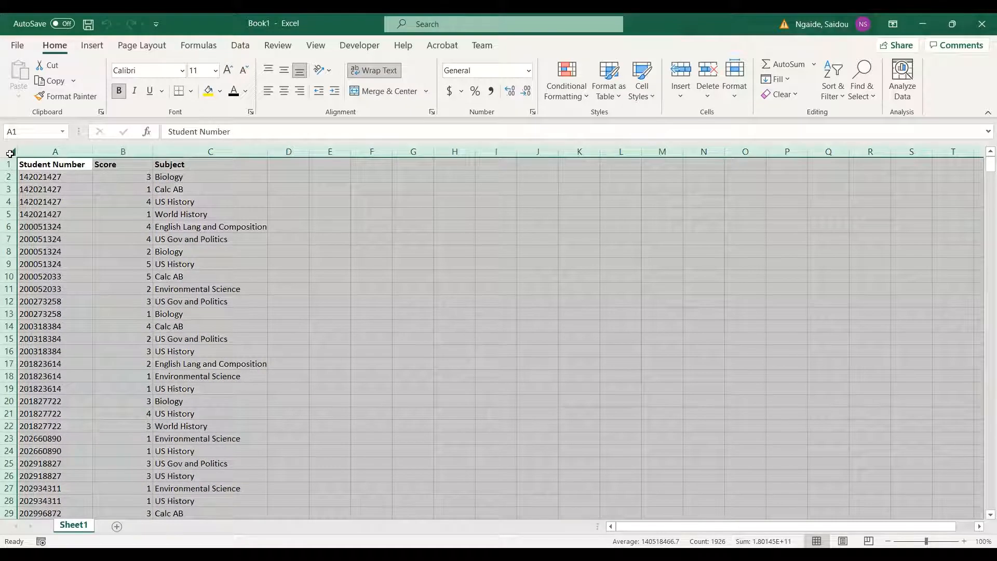
left_click(92, 46)
left_click(23, 76)
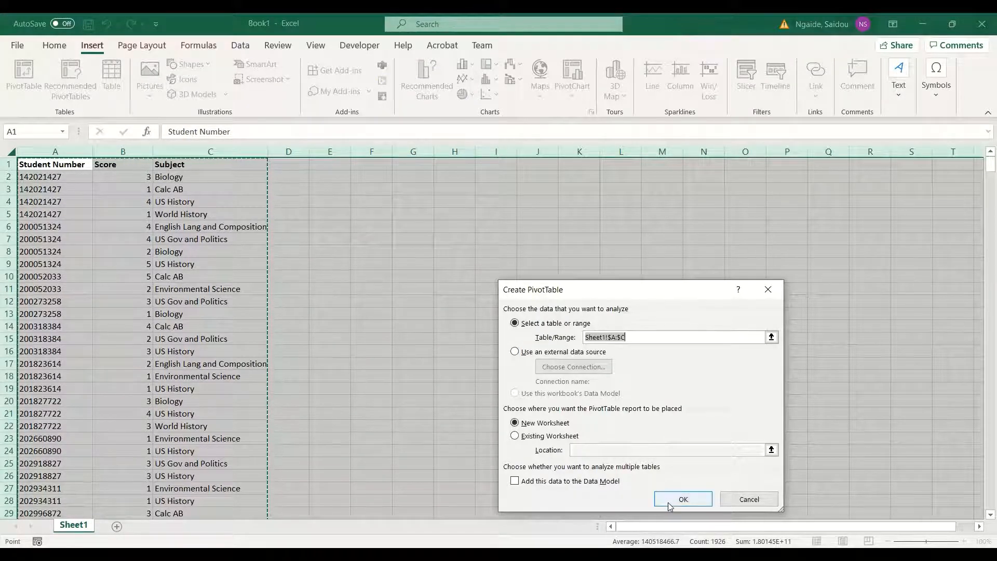
key("Return")
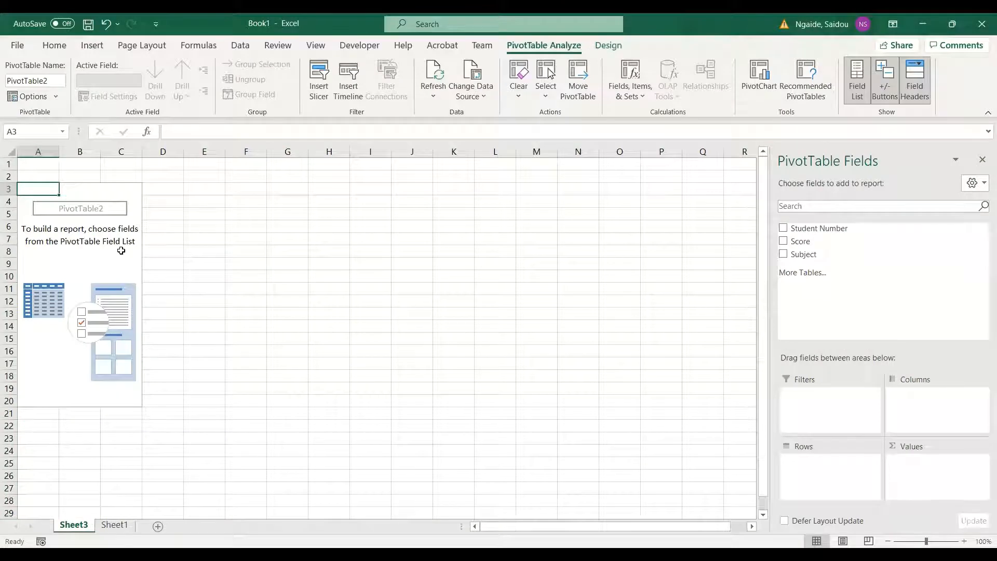
left_click(121, 251)
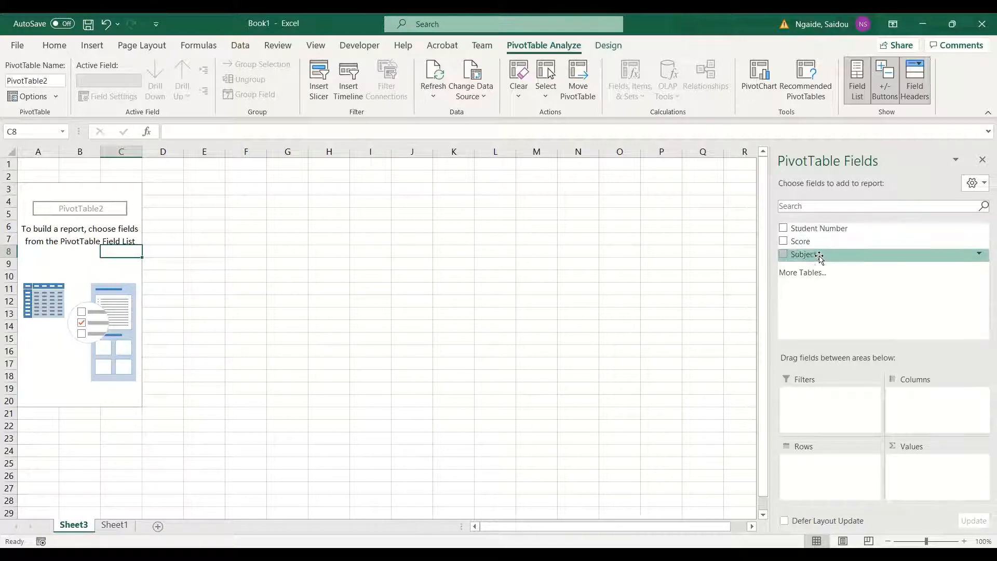
Review the source rows on Sheet1 against the empty PivotTable on Sheet3, finishing on the PivotTable sheet
left_click(114, 525)
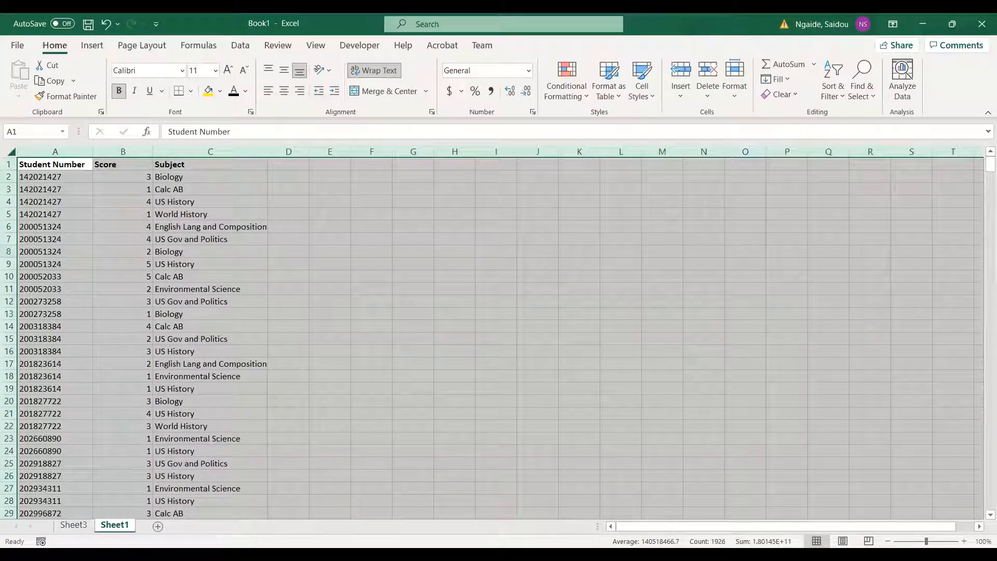
left_click(73, 525)
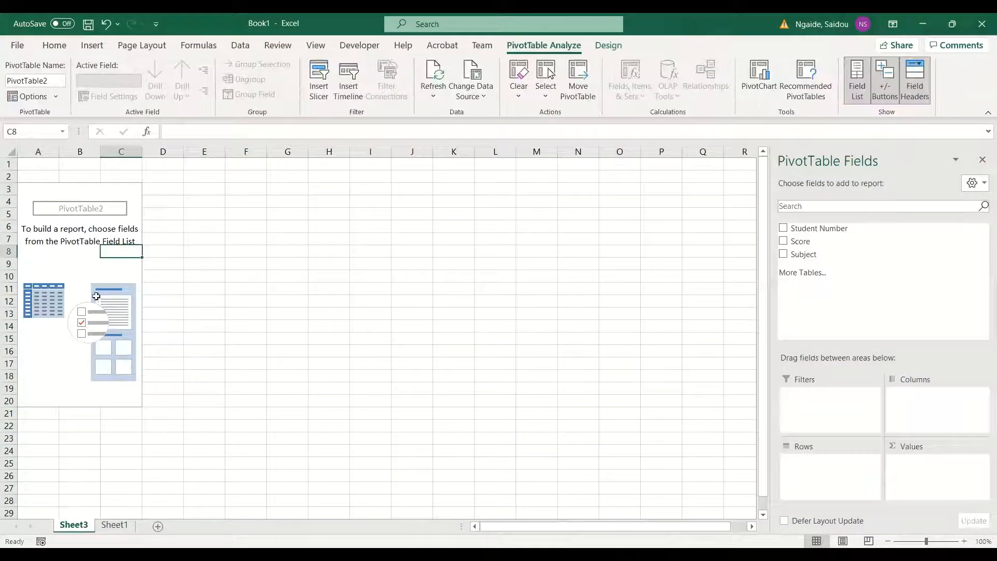
left_click(115, 525)
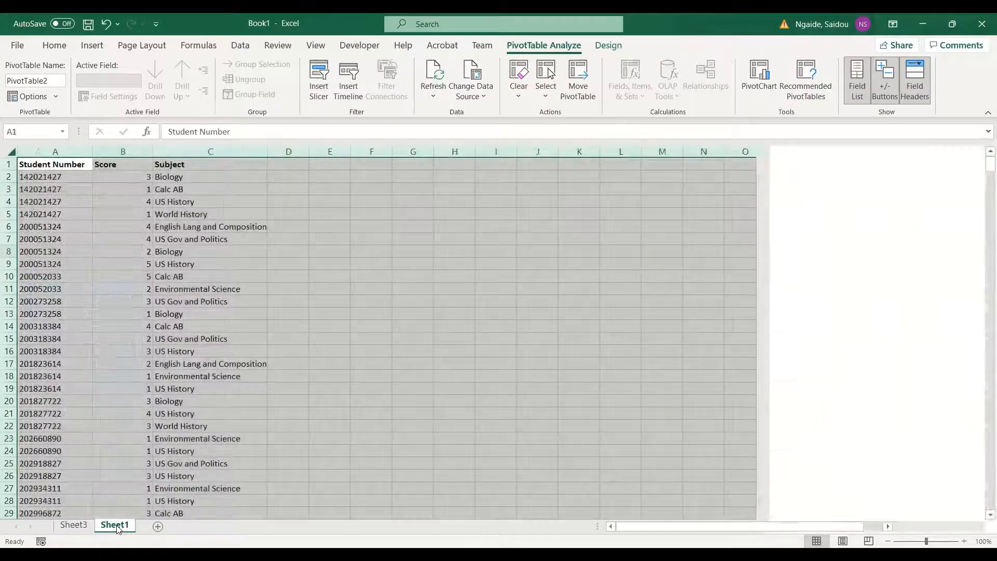
scroll(134, 295, "down", 3)
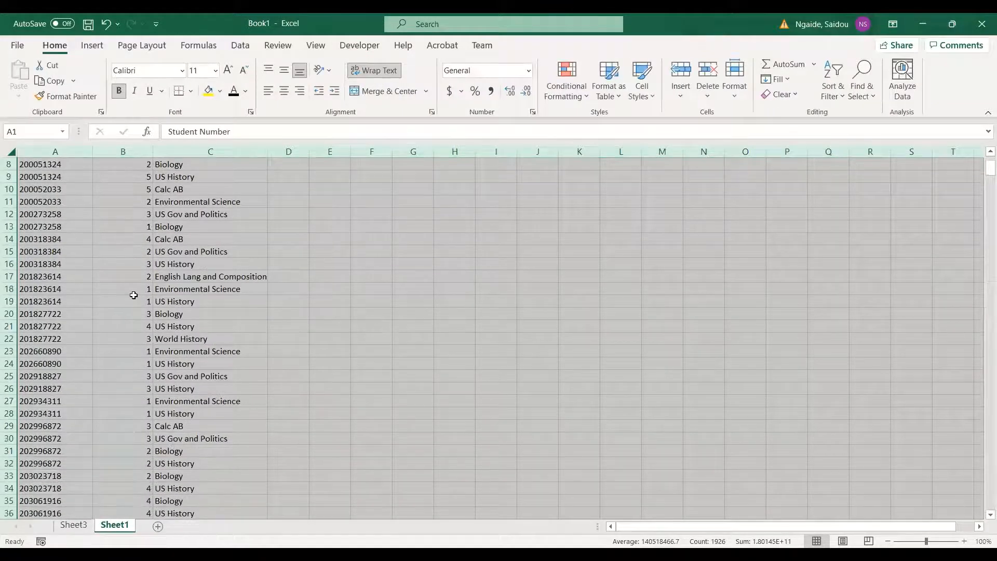
scroll(134, 289, "up", 3)
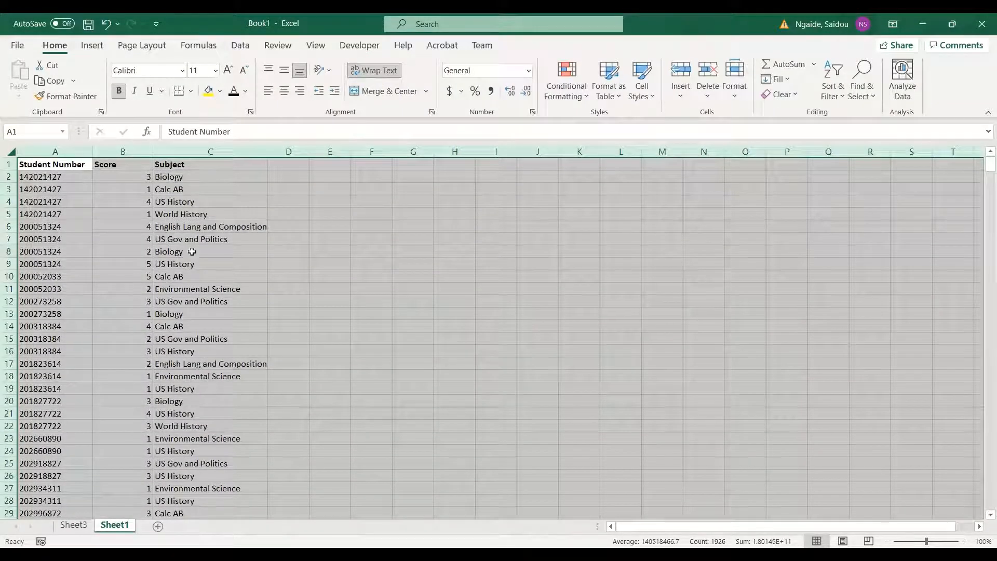
left_click(70, 176)
scroll(150, 251, "down", 5)
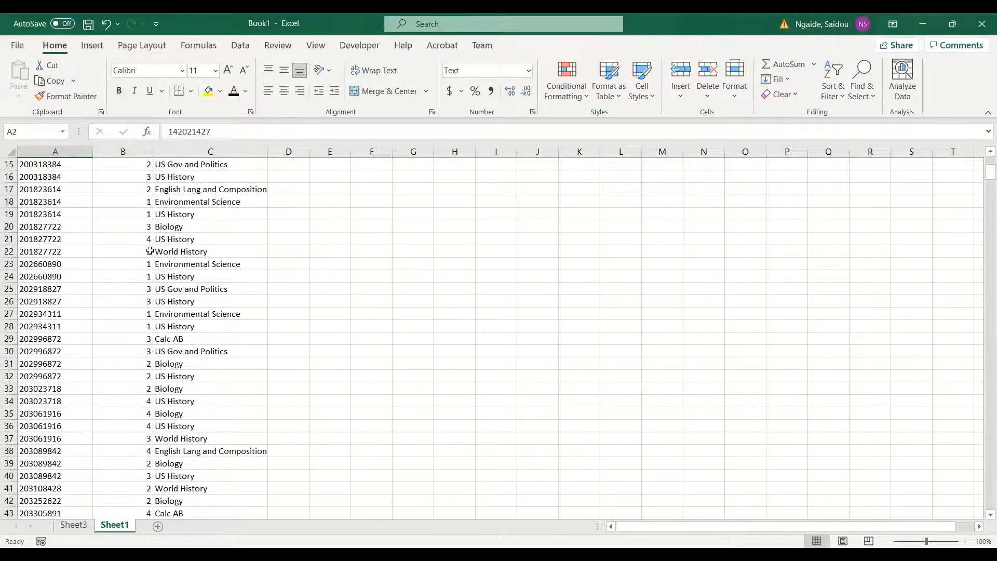
scroll(150, 251, "down", 5)
scroll(150, 251, "up", 9)
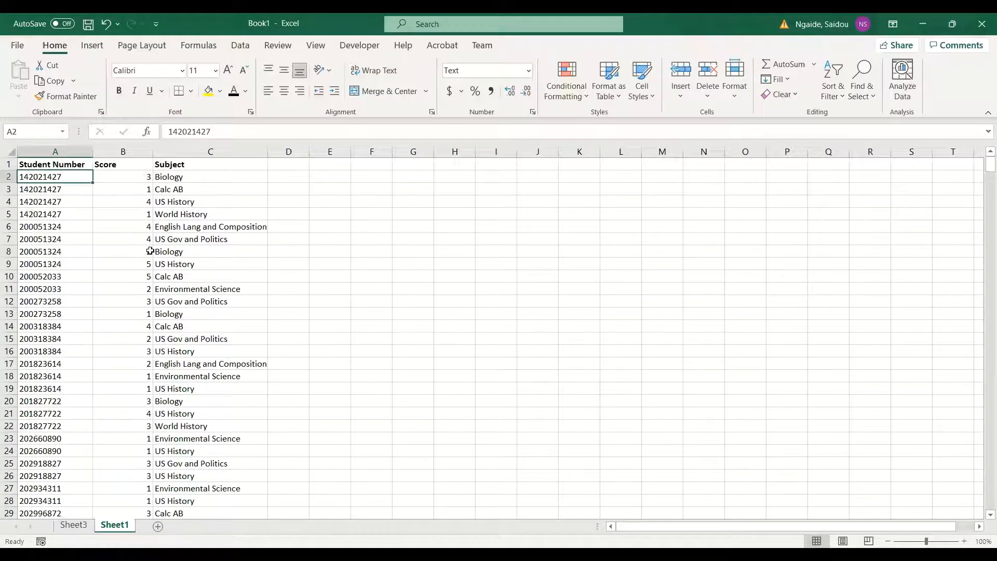
left_click(74, 525)
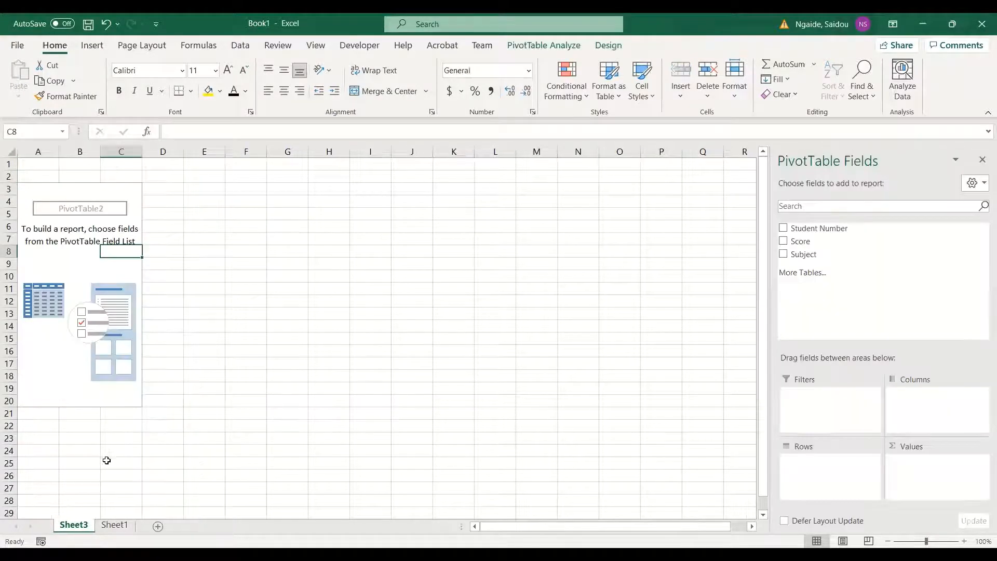
Set Student Number as the PivotTable's row field and Score as its summed value field
left_click(89, 259)
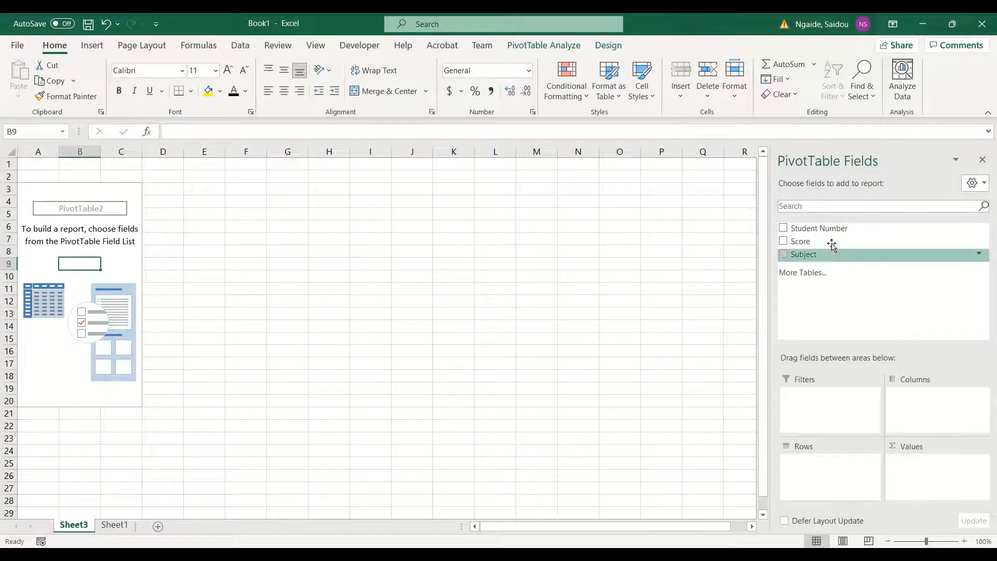
left_click_drag(826, 231, 831, 474)
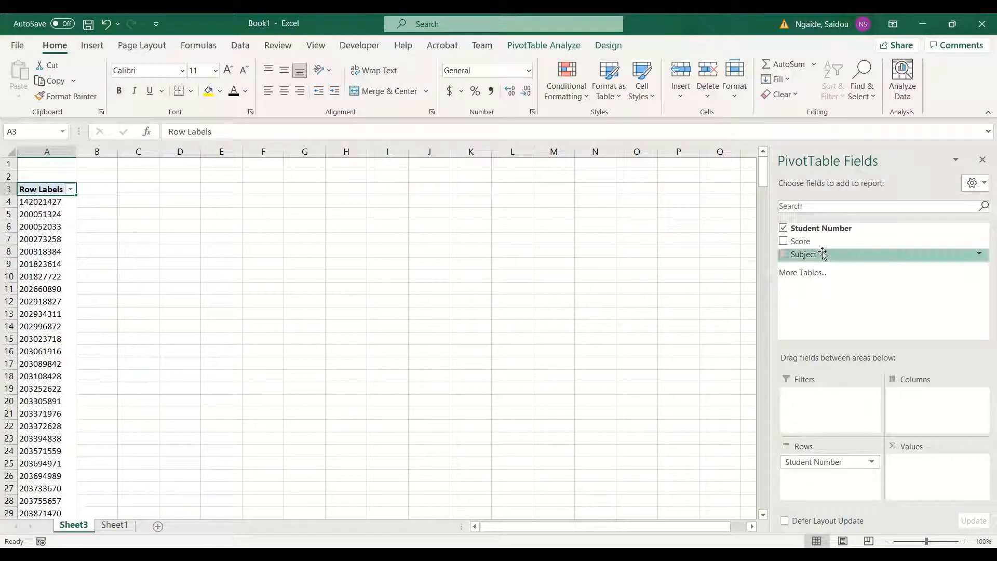
left_click_drag(812, 247, 909, 476)
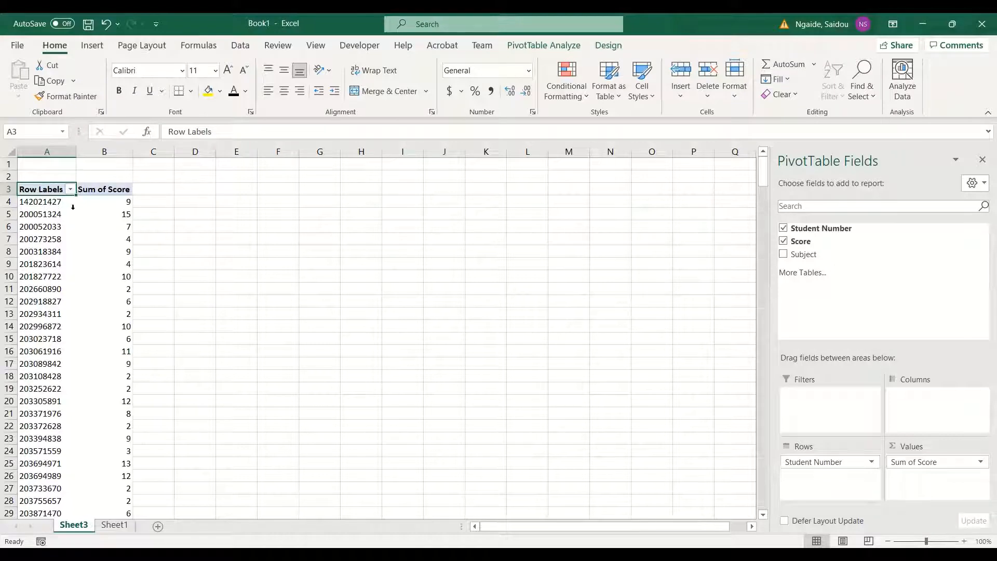
Add Subject as a second row field beneath Student Number and review the scores listed per student and subject
mouse_move(127, 203)
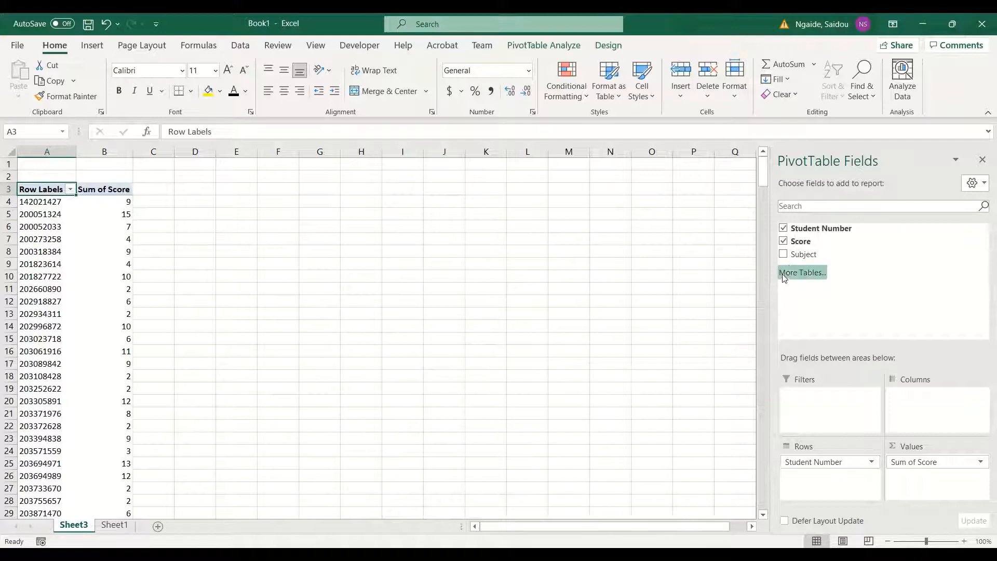
left_click_drag(795, 256, 808, 479)
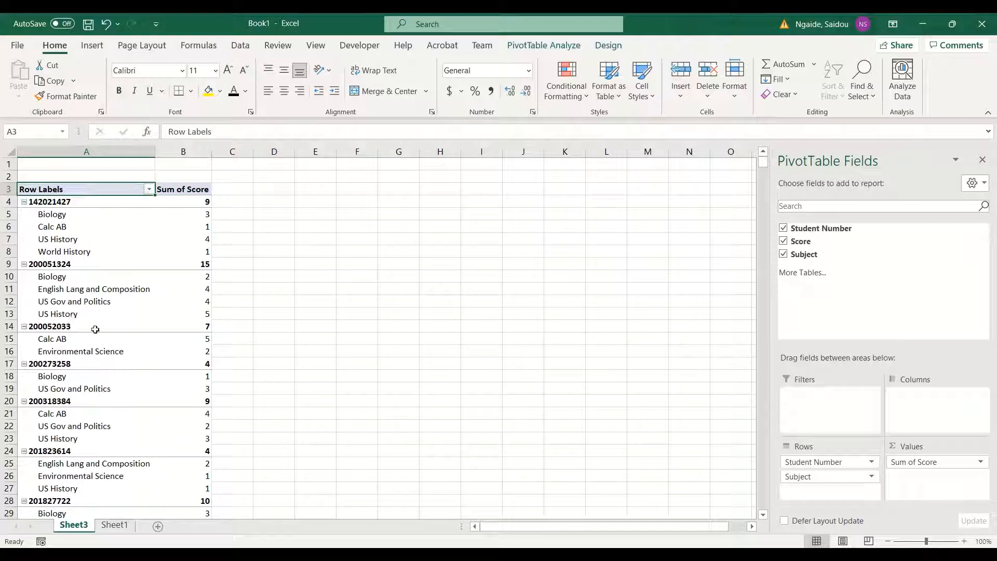
scroll(95, 329, "down", 7)
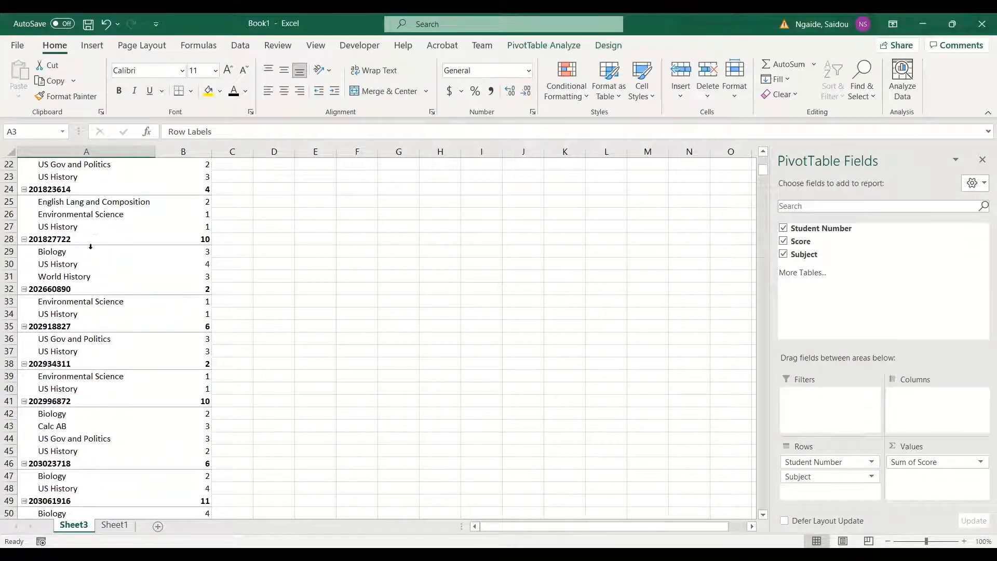
scroll(121, 281, "down", 5)
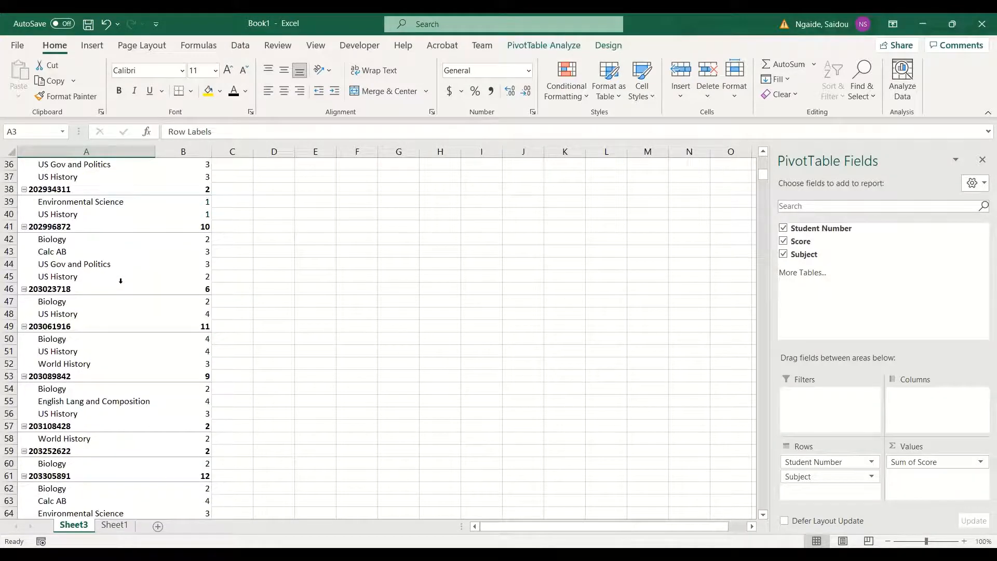
Review the summed scores per student and inspect the first student's individual subject scores
scroll(121, 281, "down", 20)
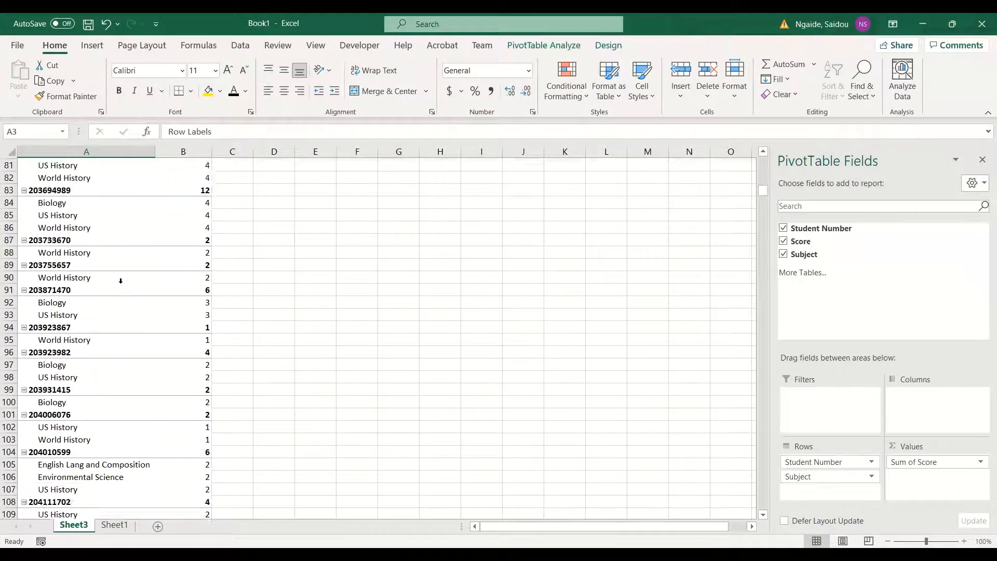
scroll(120, 281, "up", 20)
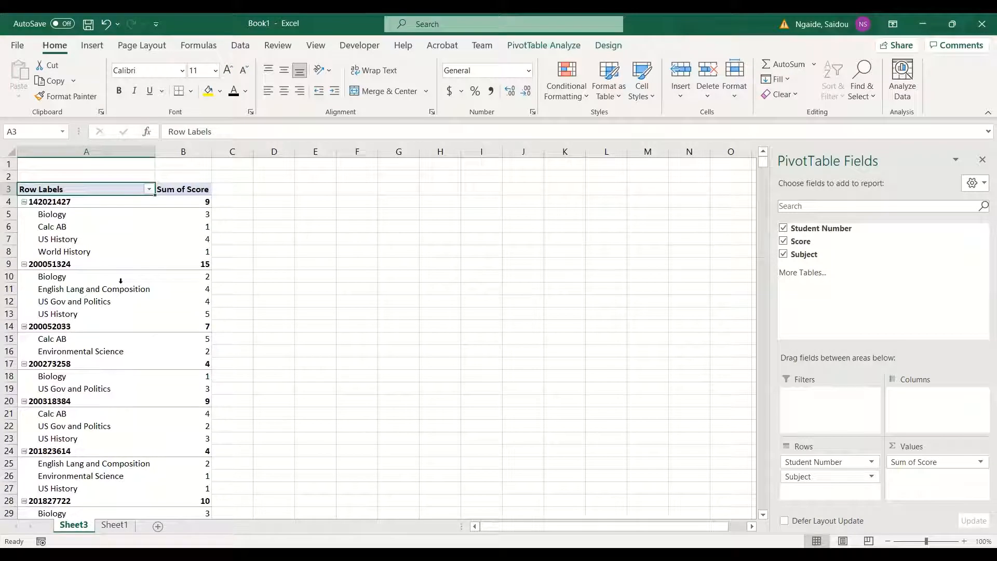
left_click(158, 251)
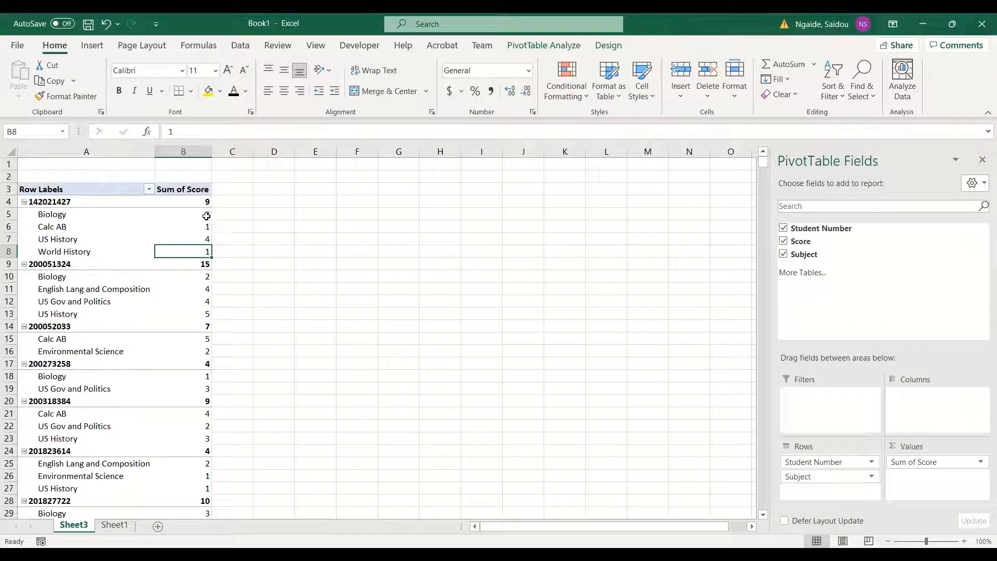
left_click_drag(206, 215, 205, 257)
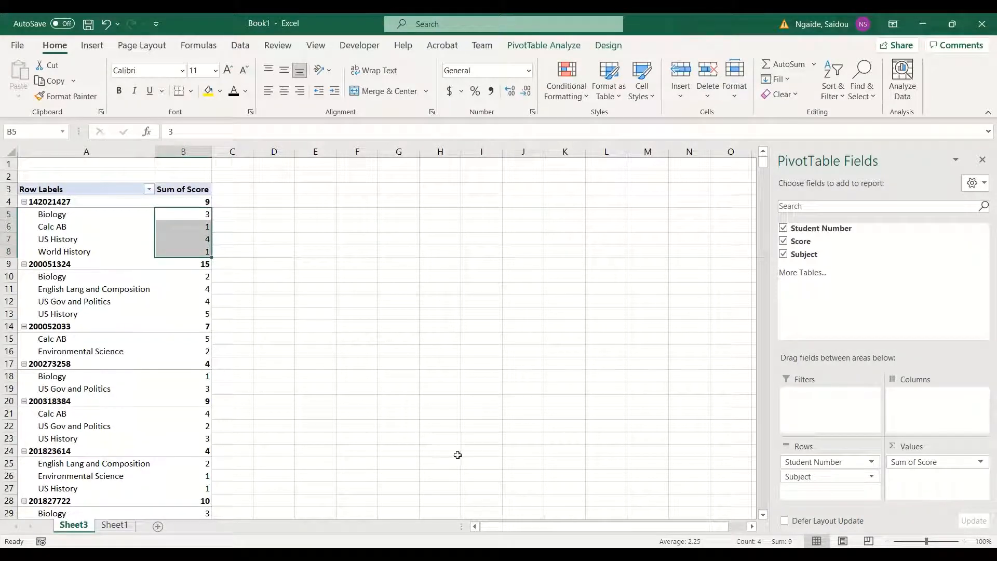
Change the PivotTable's Score value field to summarize by Average
left_click(921, 460)
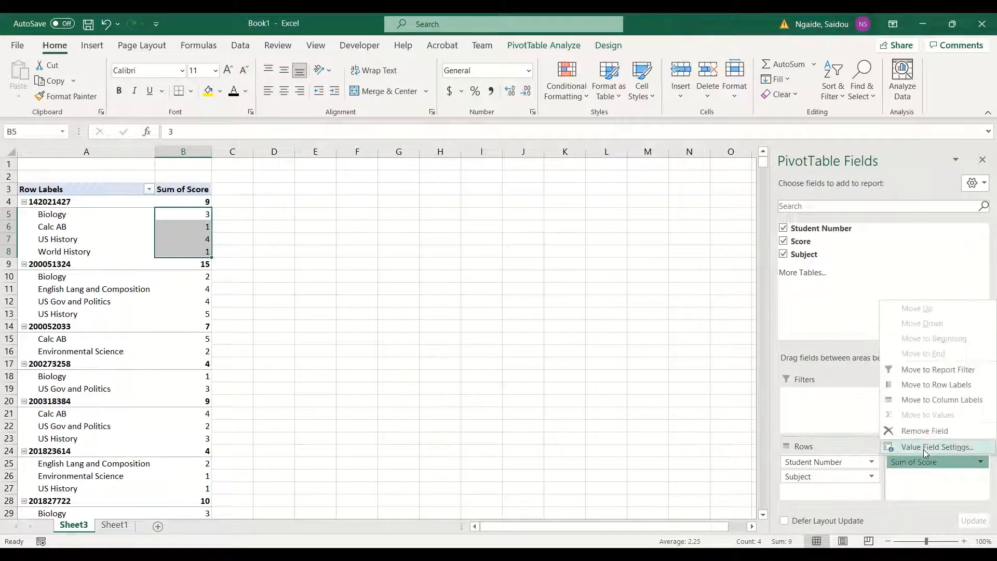
left_click(923, 447)
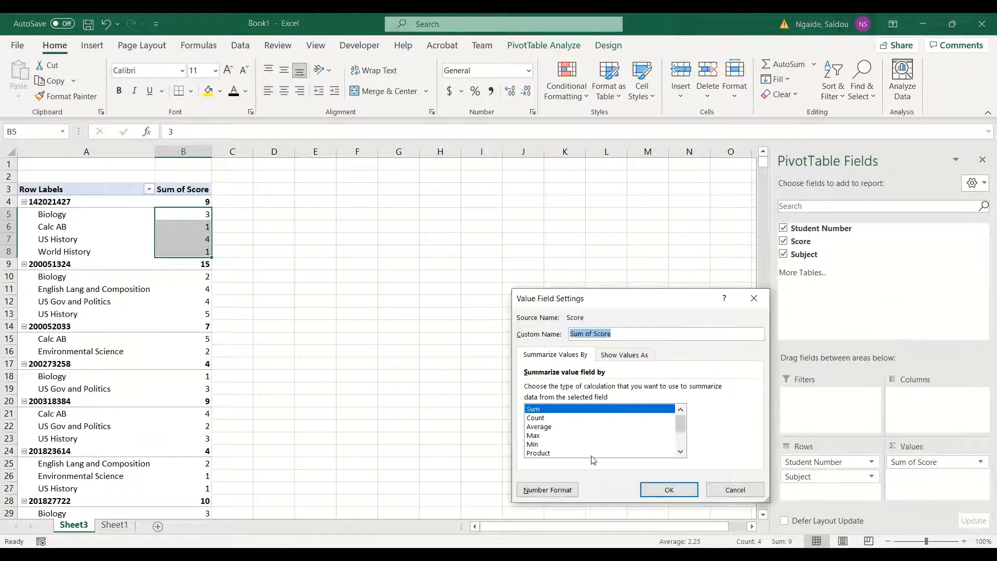
left_click(553, 427)
left_click(667, 490)
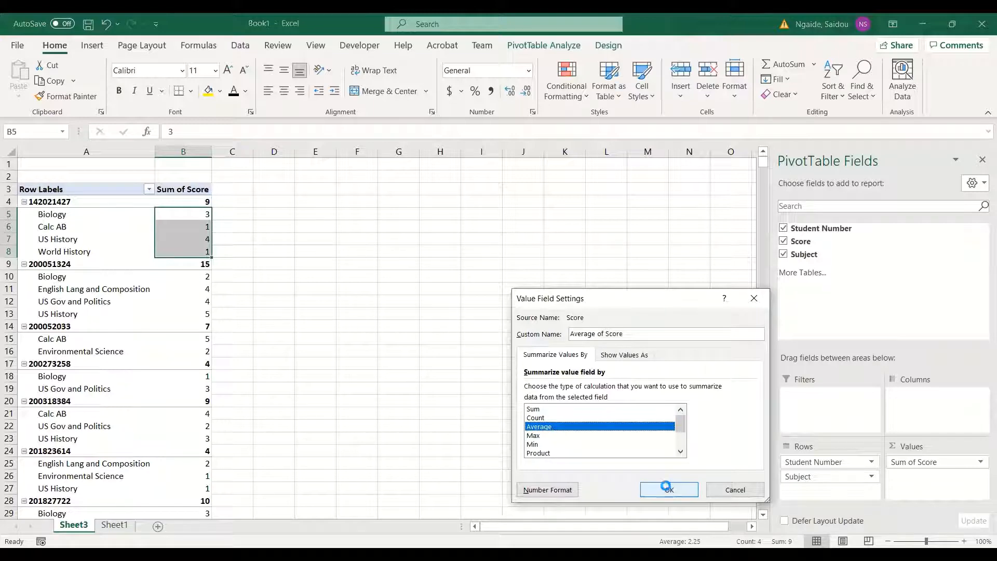
Examine the average scores per student in the PivotTable against the individual subject scores
left_click(314, 291)
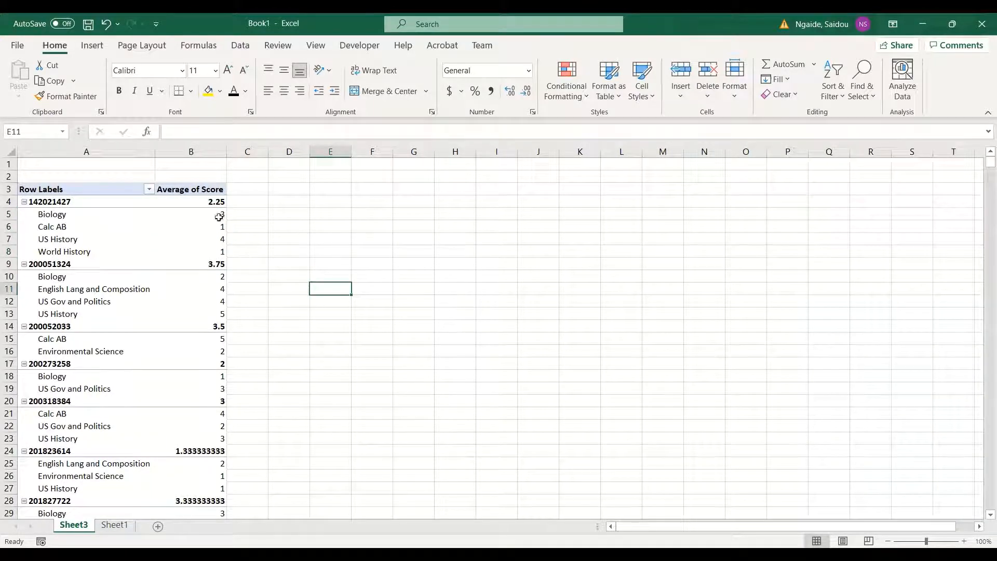
left_click_drag(219, 217, 119, 247)
left_click(249, 215)
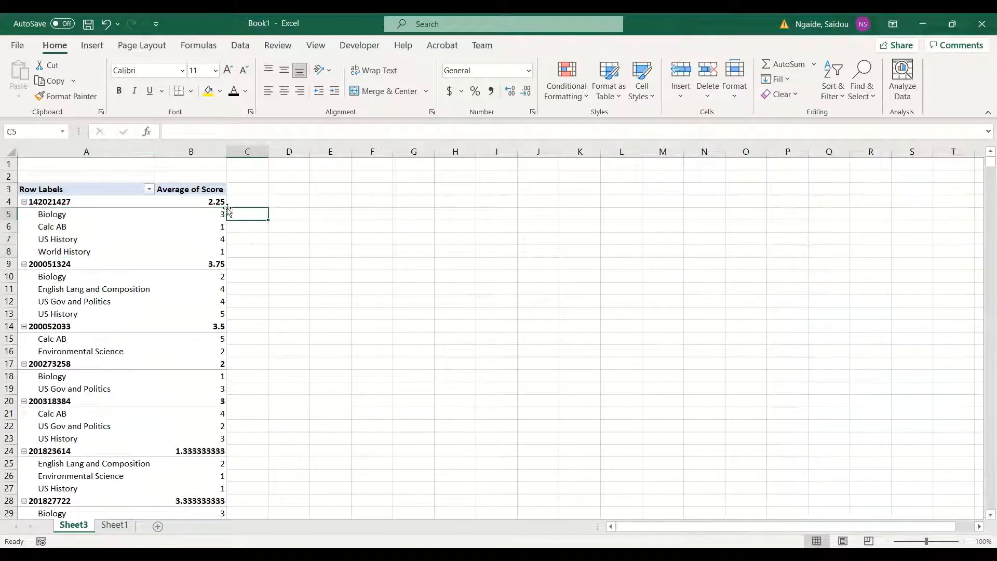
left_click(210, 203)
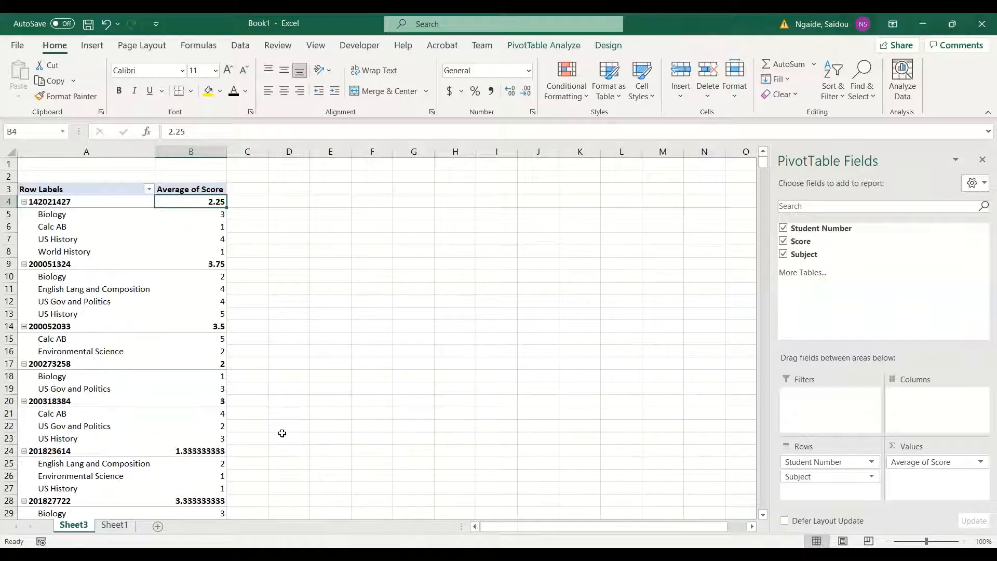
scroll(282, 392, "down", 9)
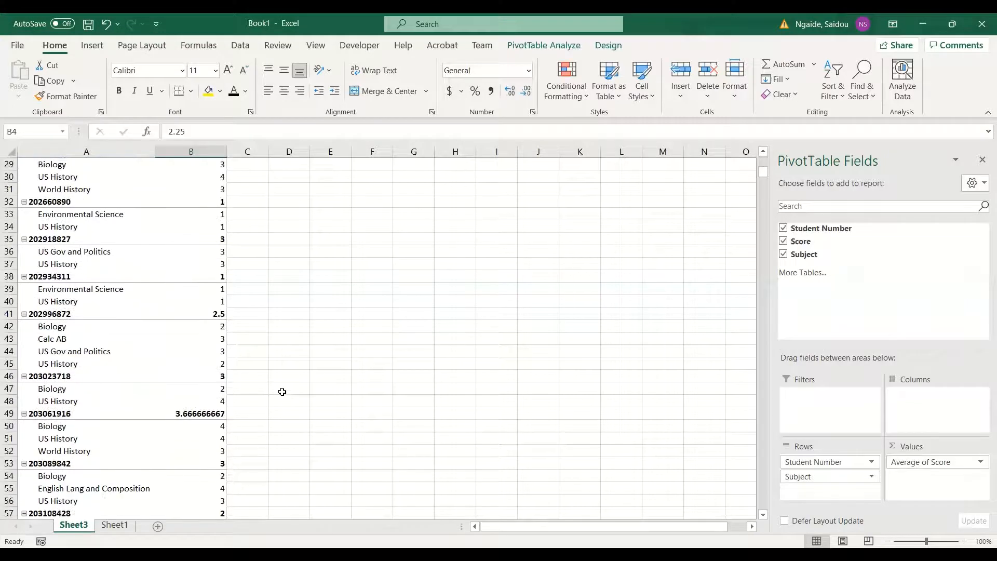
scroll(282, 391, "up", 9)
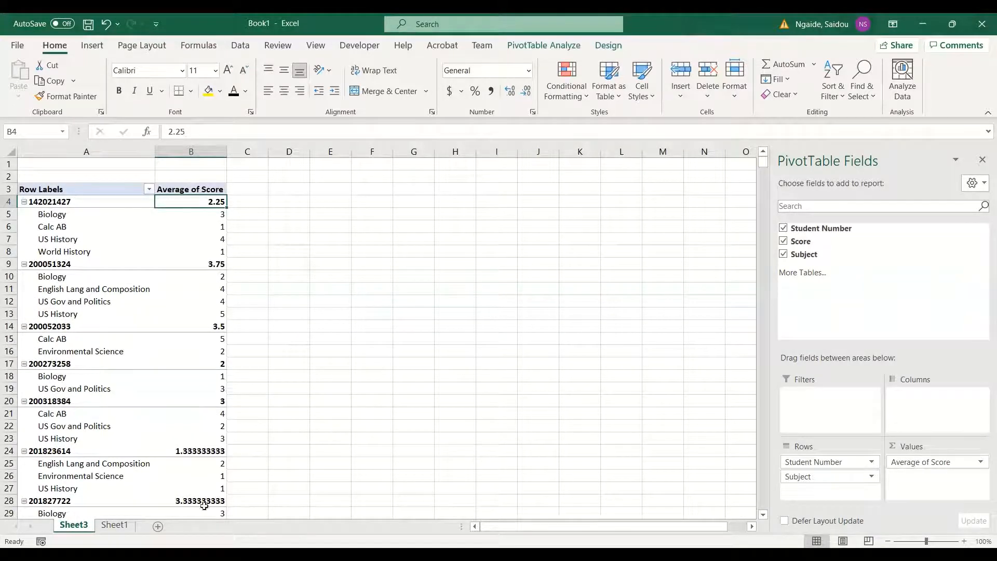
scroll(215, 488, "down", 20)
scroll(216, 489, "up", 20)
Format the whole Average of Score column as Number with 2 decimal places and a 1000 separator
left_click(205, 146)
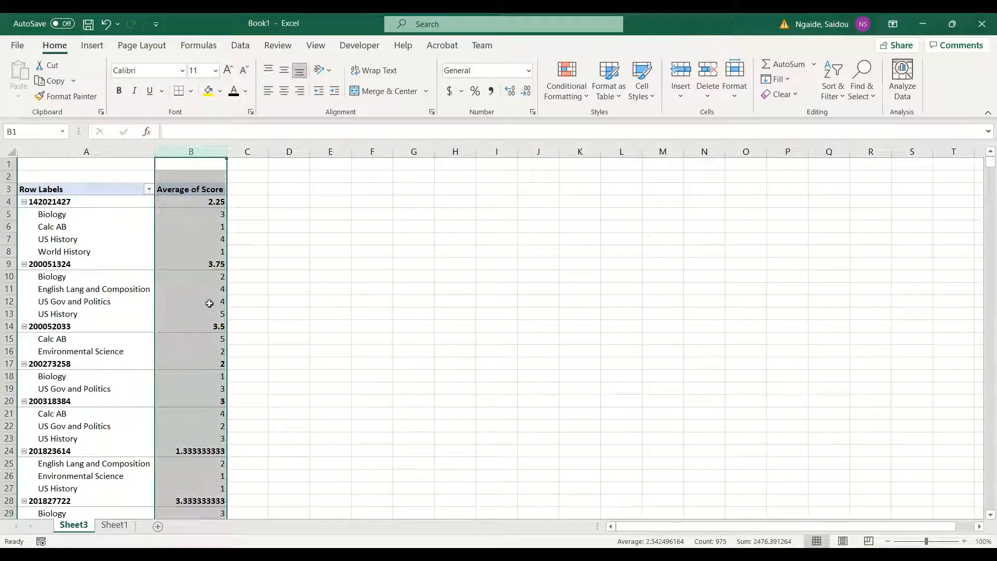
mouse_move(210, 303)
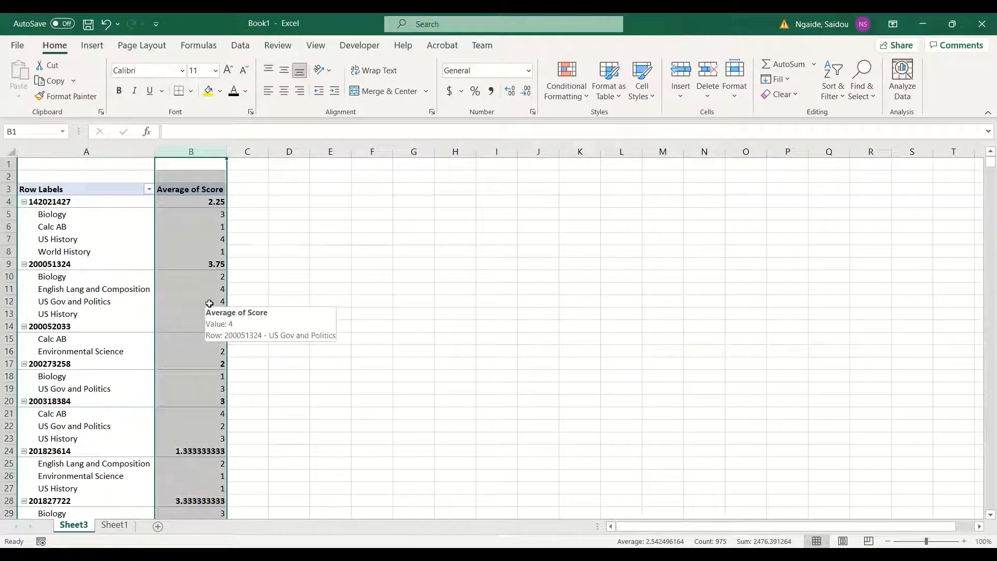
right_click(209, 304)
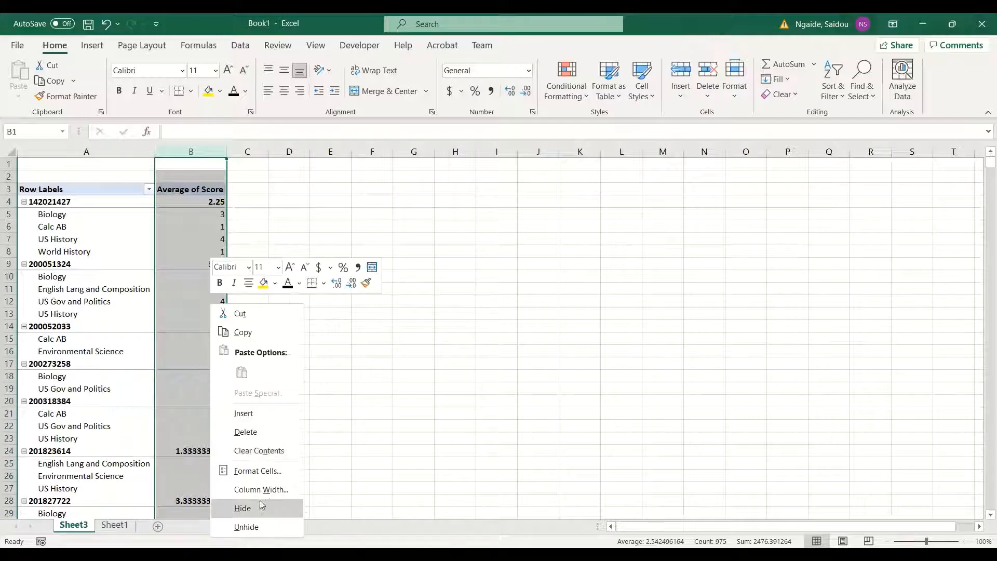
left_click(265, 471)
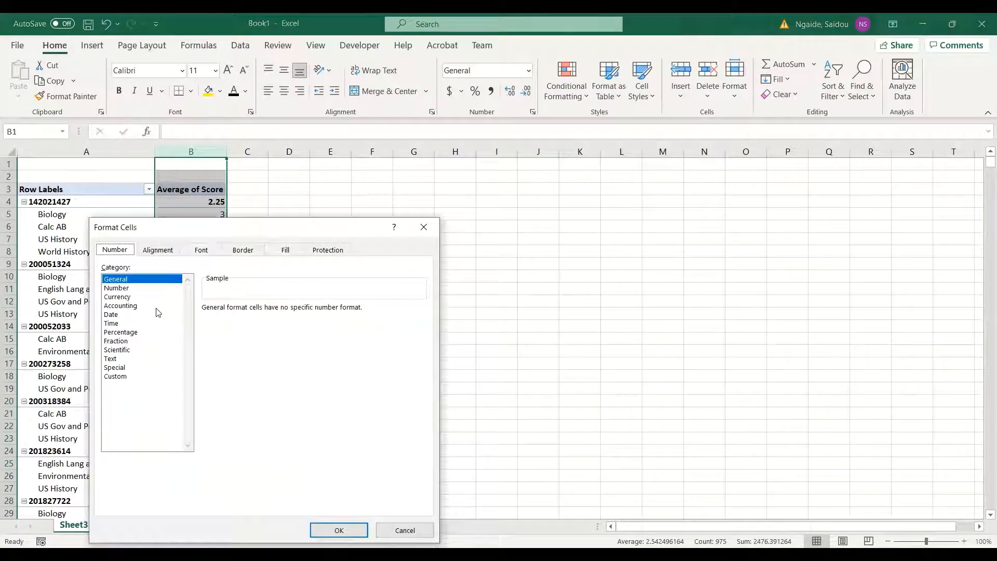
left_click(140, 289)
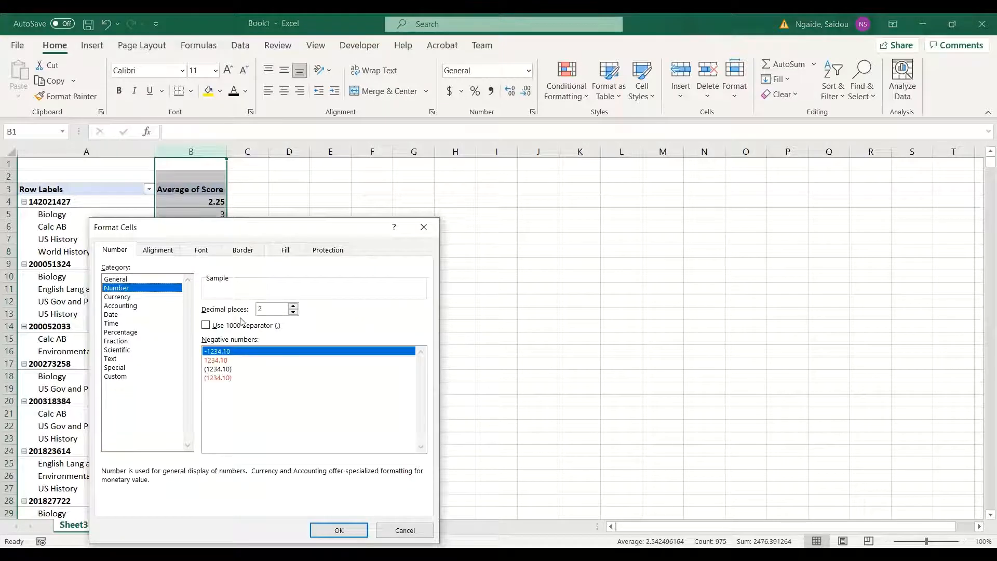
left_click(293, 313)
left_click(294, 307)
left_click(206, 325)
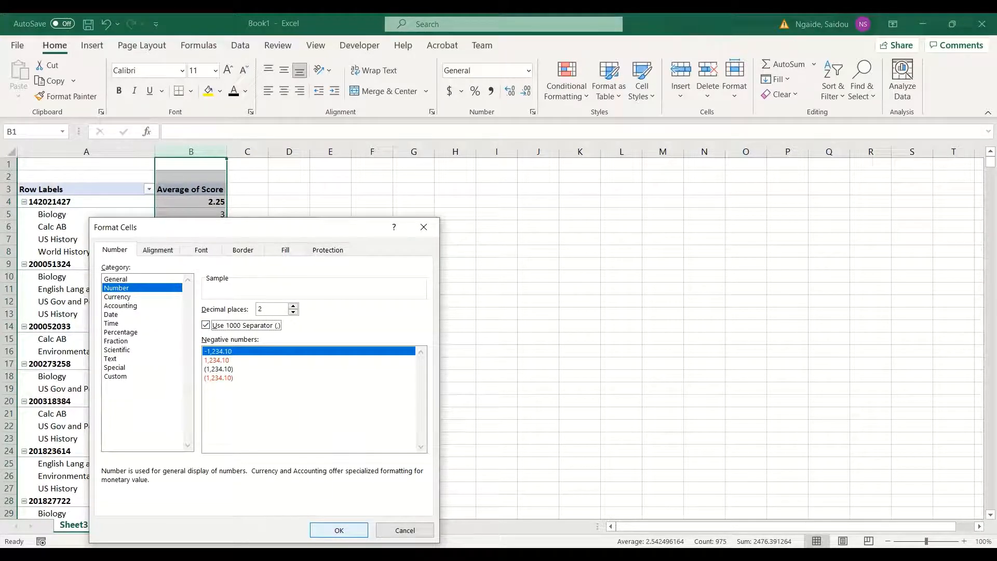
left_click(339, 530)
left_click(331, 453)
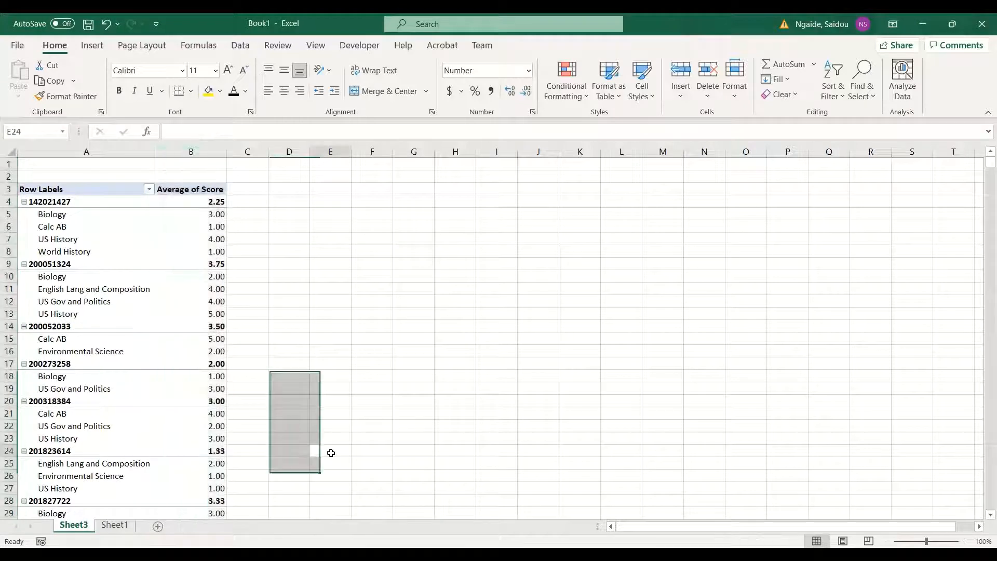
scroll(331, 453, "down", 2)
scroll(330, 452, "up", 2)
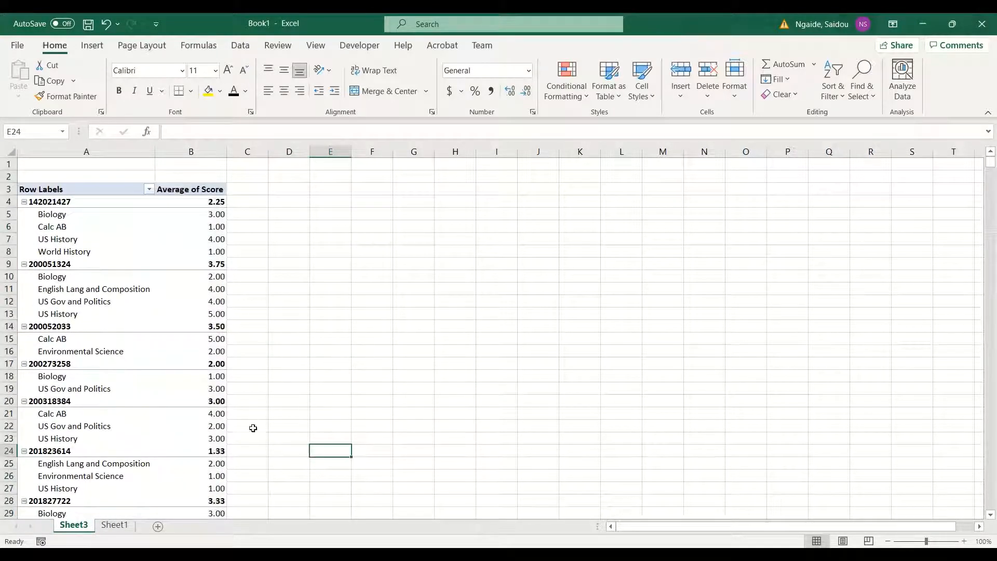
scroll(253, 428, "down", 7)
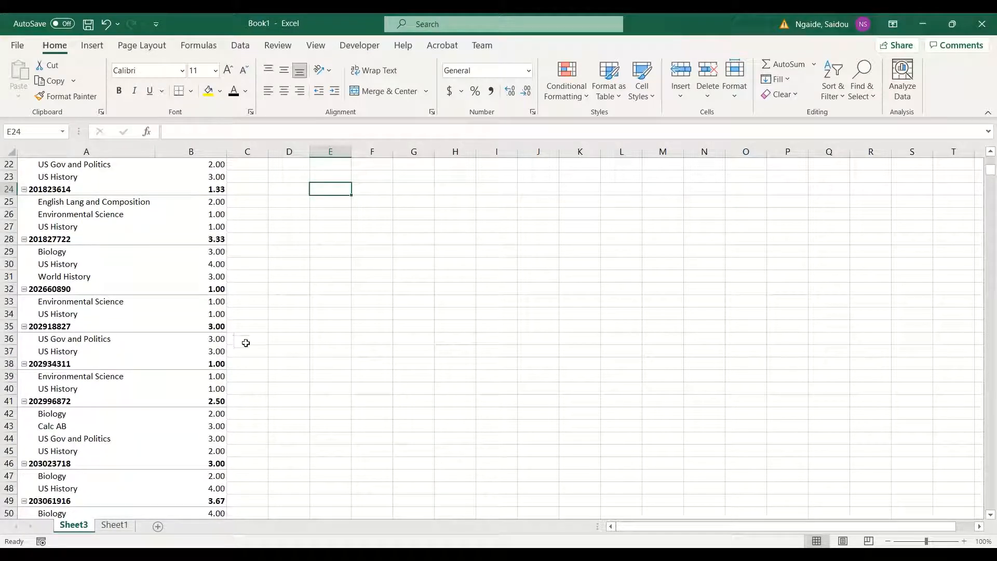
scroll(223, 392, "down", 20)
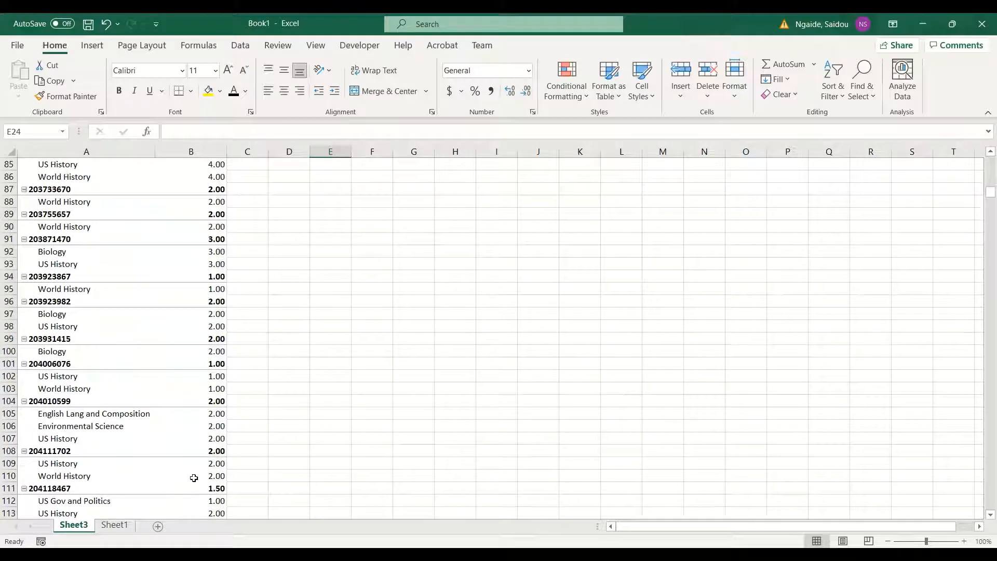
Widen the Subject column on Sheet1
left_click(115, 525)
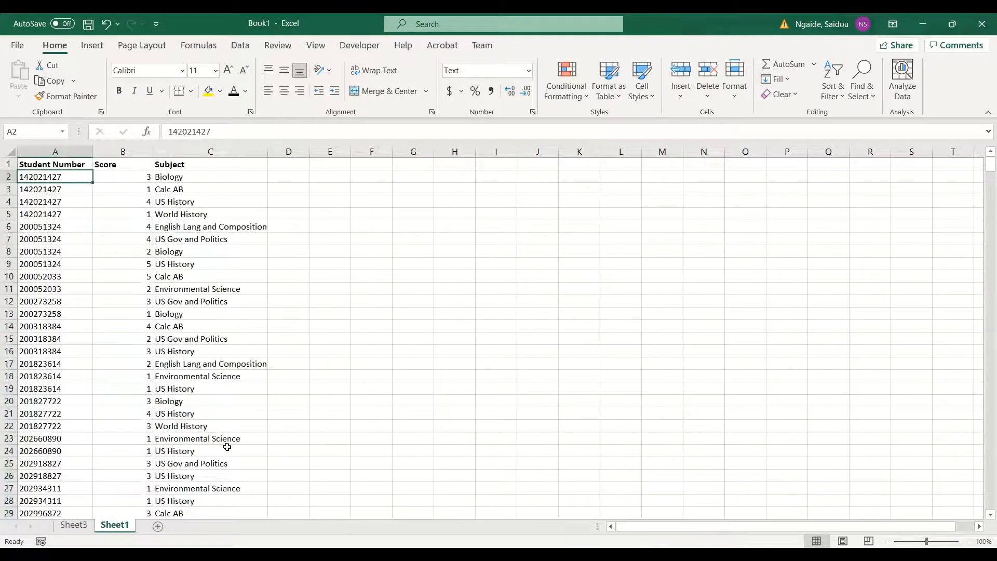
left_click(334, 226)
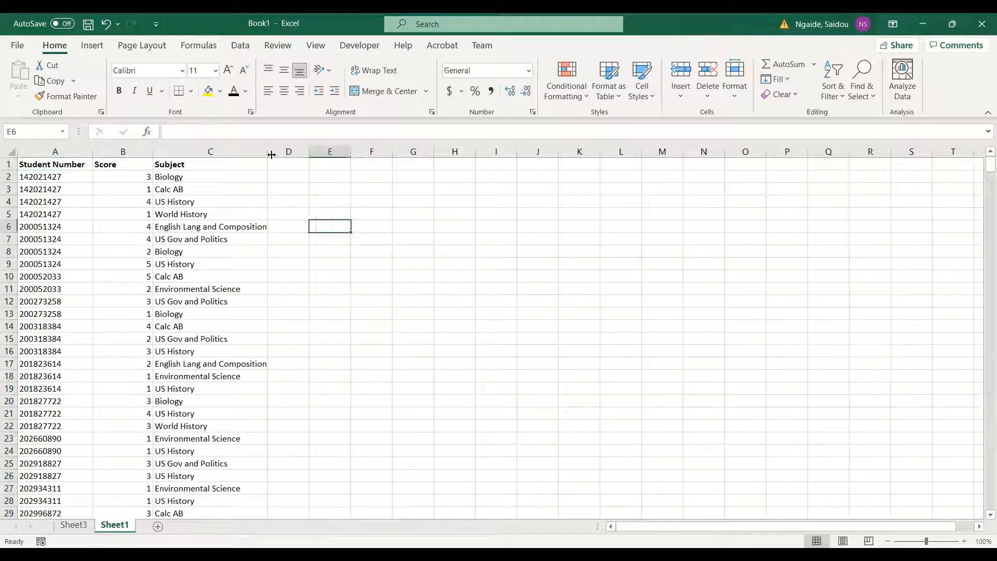
left_click_drag(269, 151, 297, 169)
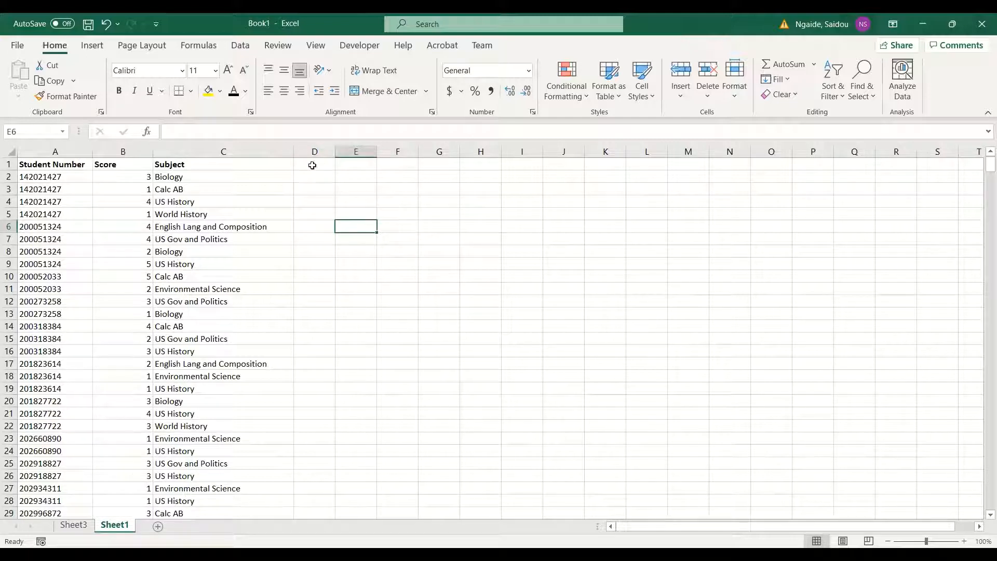
Add the header Pass/Fail in cell D1, beside the Subject column
left_click(312, 165)
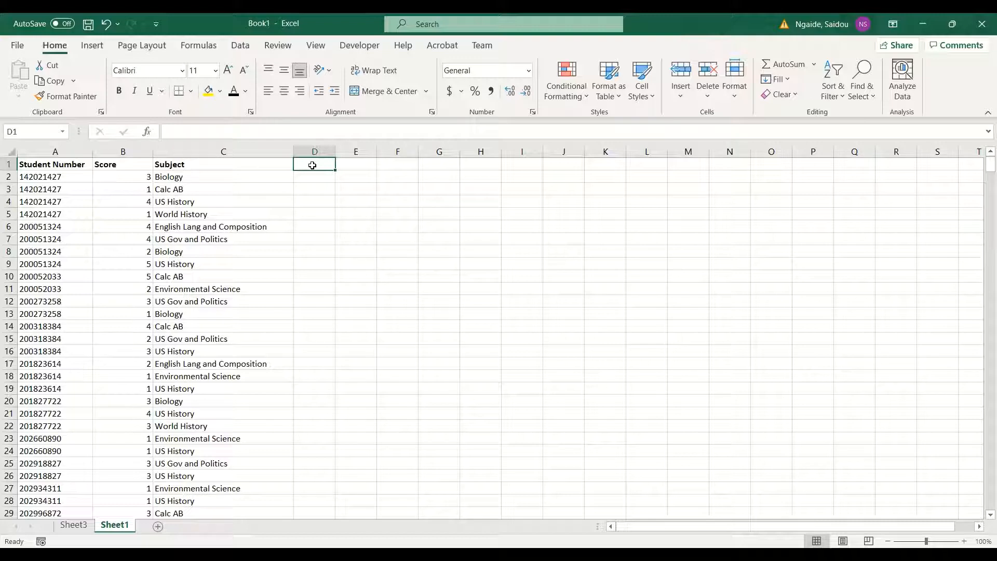
type("Paa")
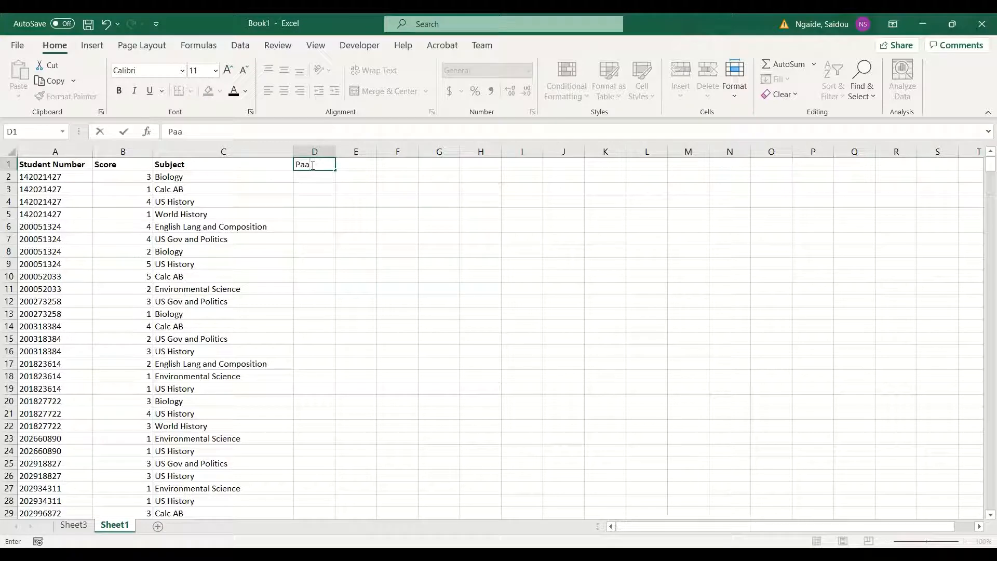
key("BackSpace")
type("ss/Fail")
left_click(330, 197)
left_click(321, 177)
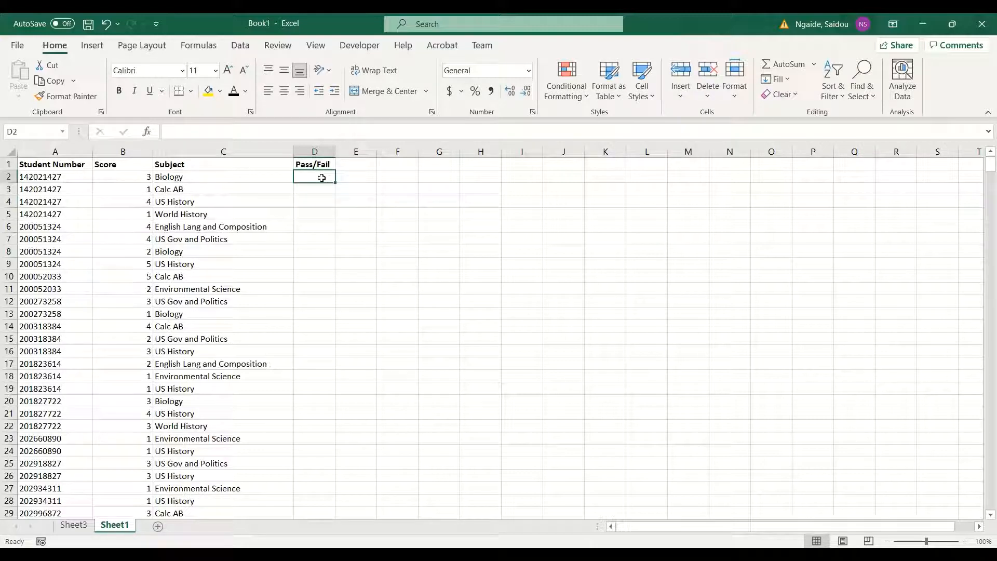
Enter the formula =if(B2<3,"Fail","pass") in cell D2 to grade the first score
type("=i")
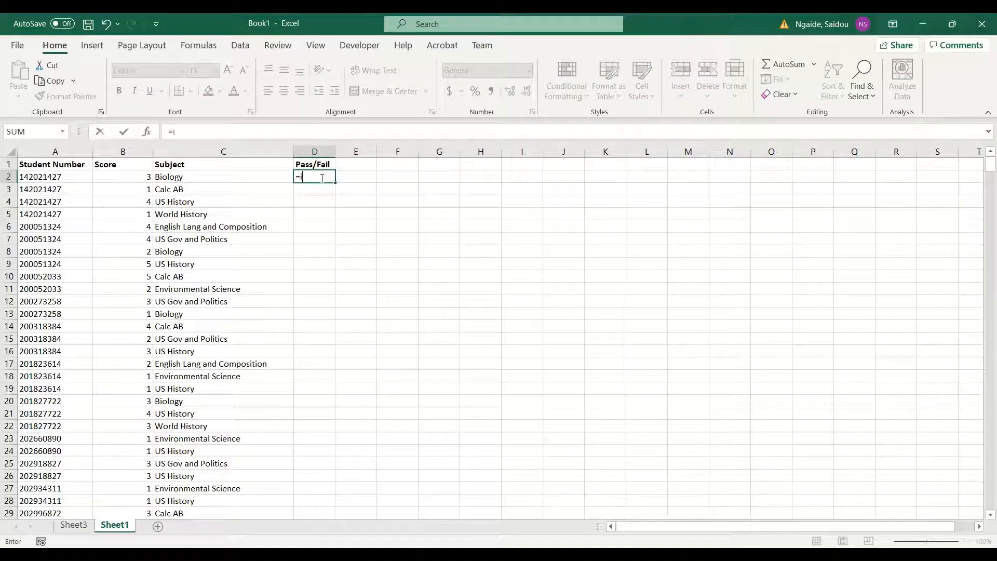
type("f(")
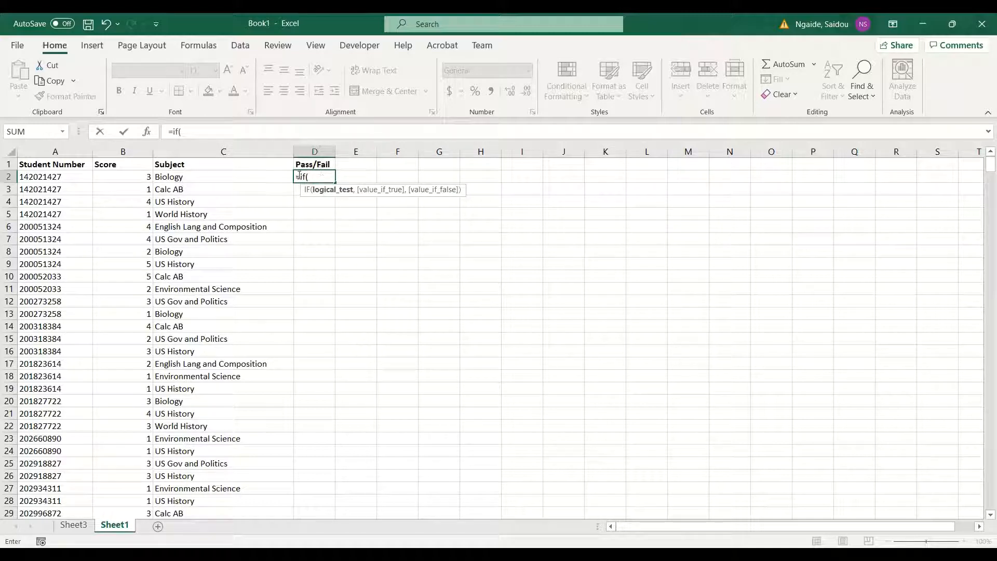
left_click(138, 177)
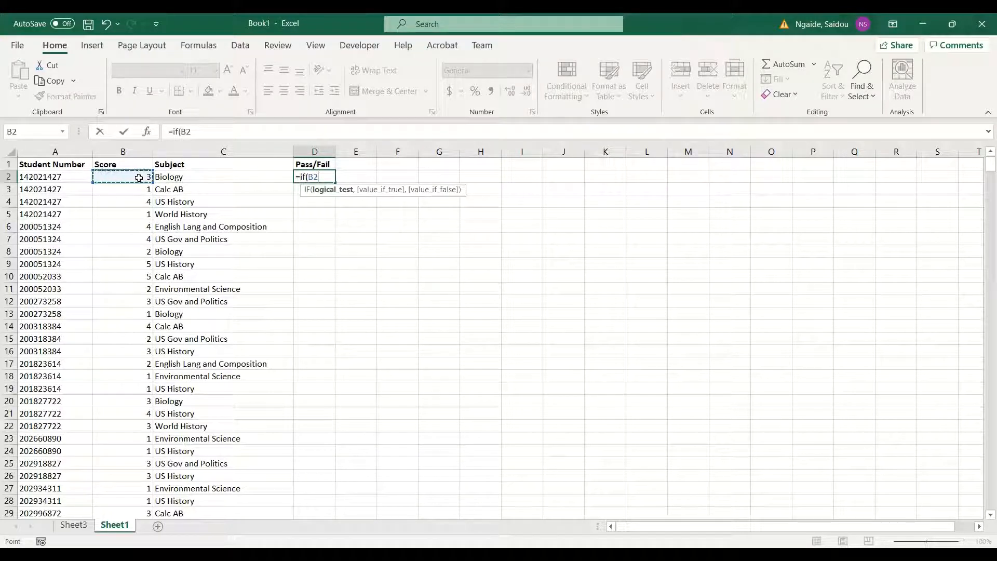
type("<3,")
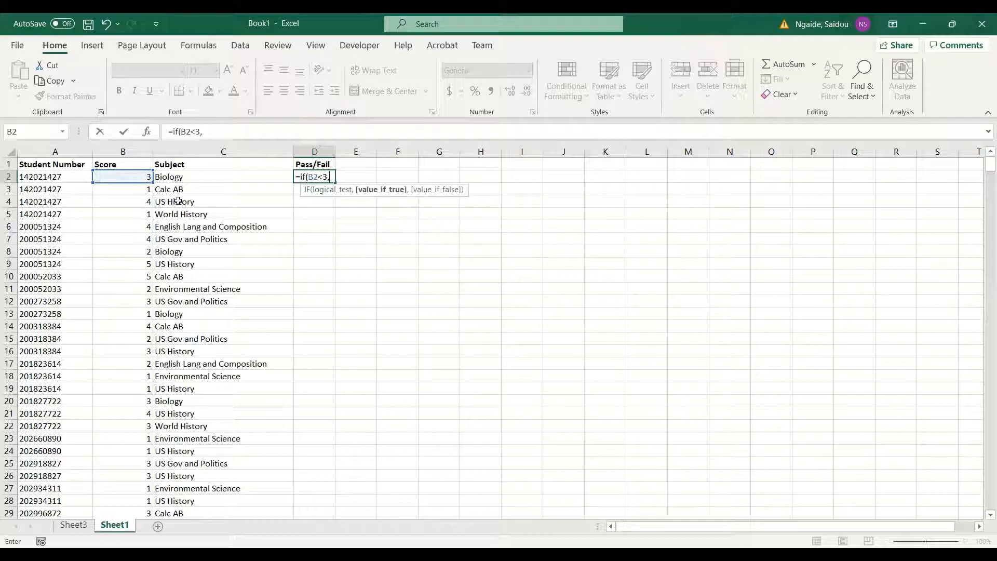
type("\"Fail\",\"pas")
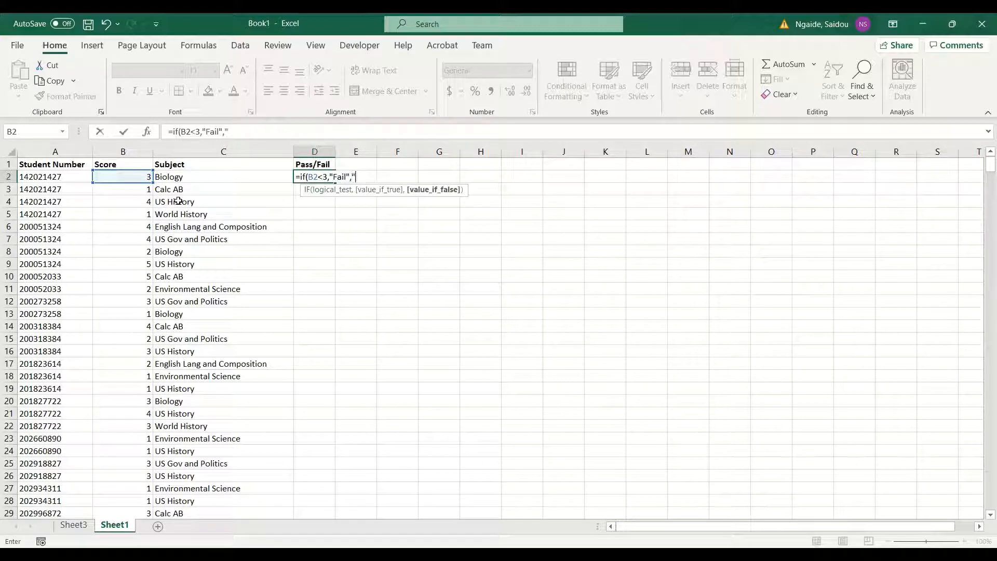
type("s\")")
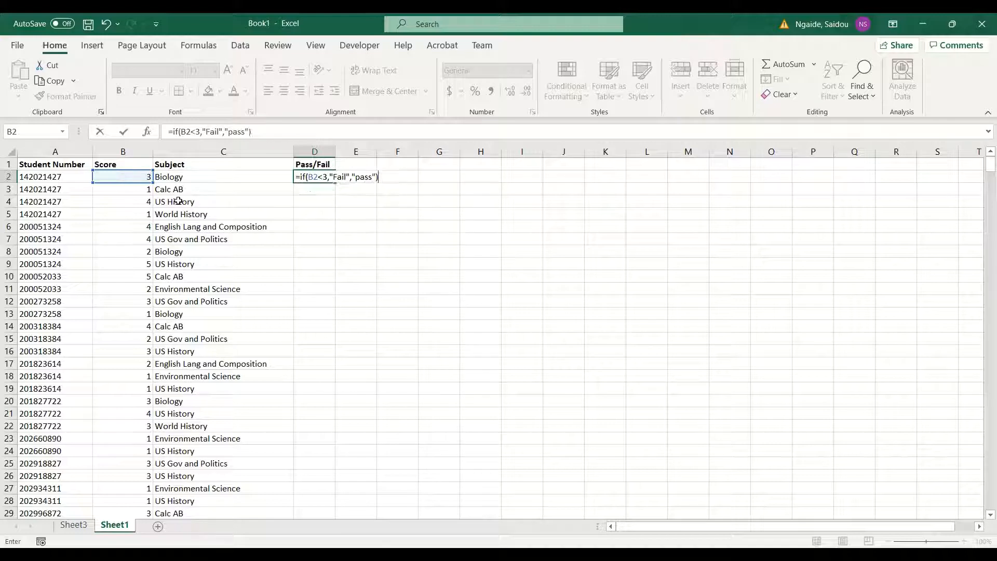
key("Return")
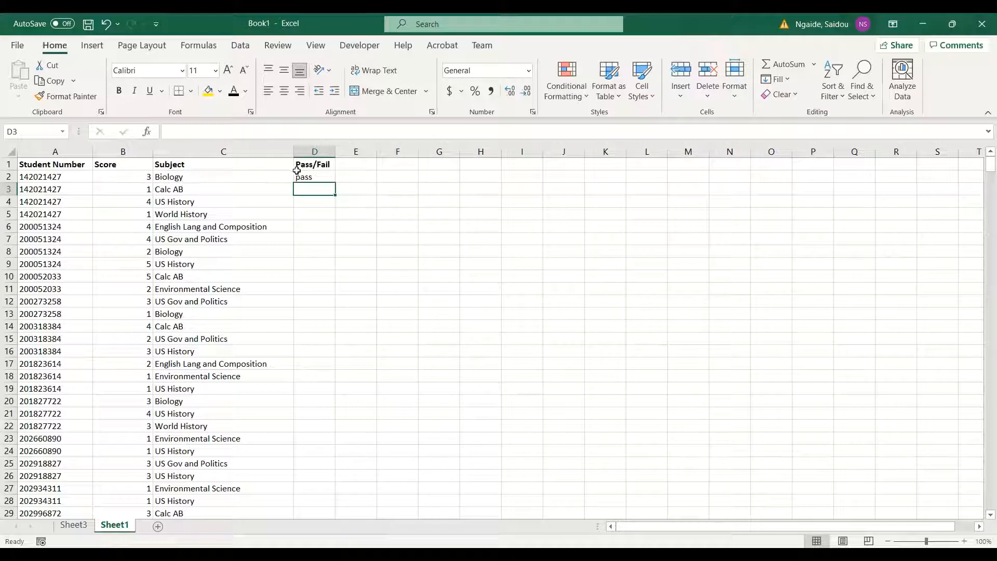
Copy the Pass/Fail formula from cell D2 down to D3
left_click(314, 177)
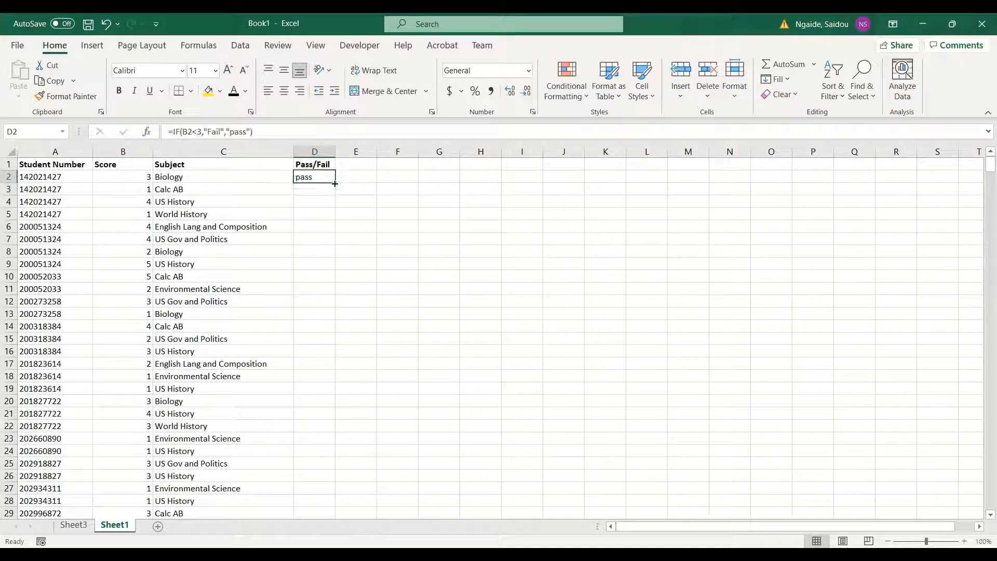
mouse_move(335, 184)
left_mouse_down()
mouse_move(332, 193)
mouse_move(323, 188)
left_mouse_up()
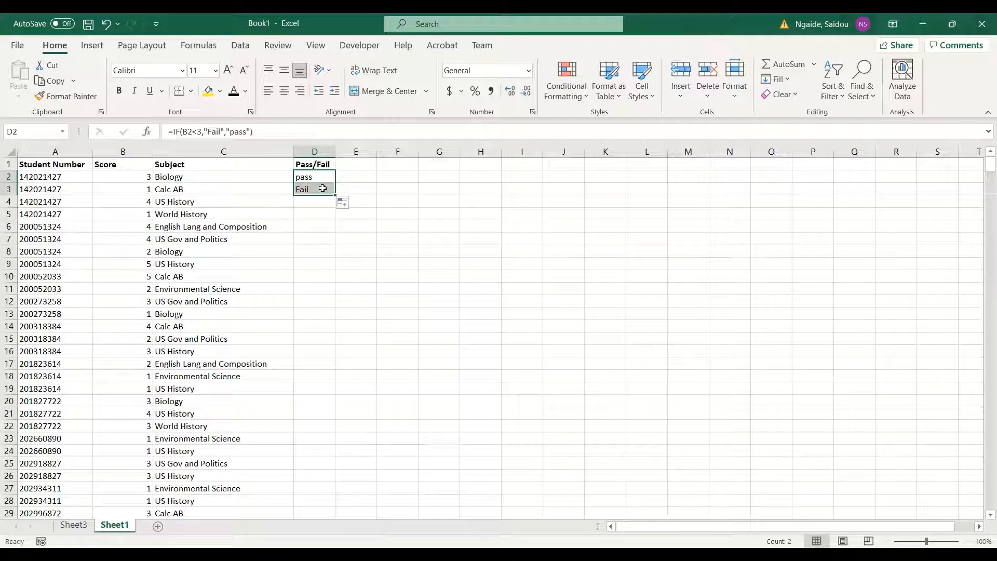
left_click(322, 188)
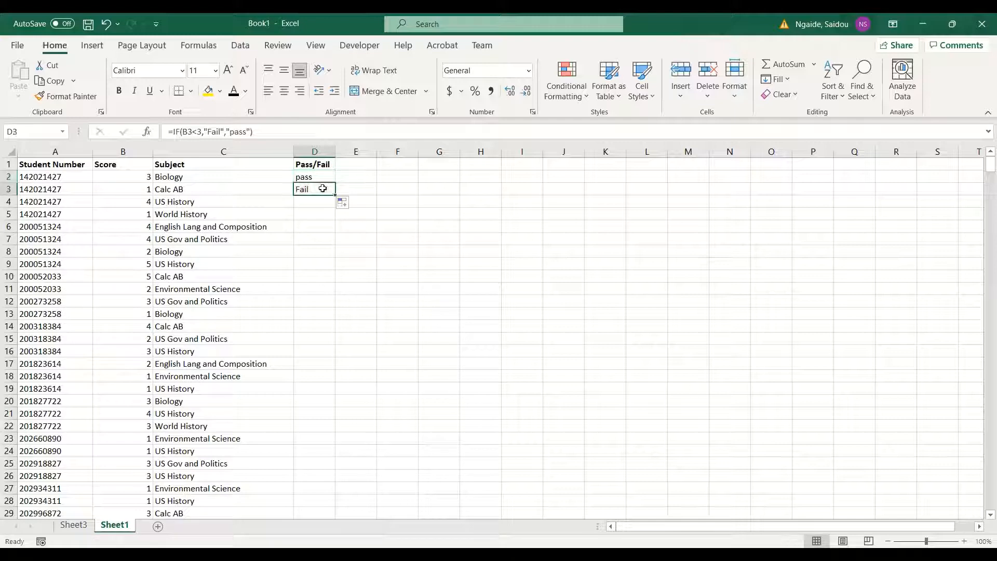
Check how far down the student records extend on Sheet1
left_click(331, 241)
scroll(309, 252, "down", 20)
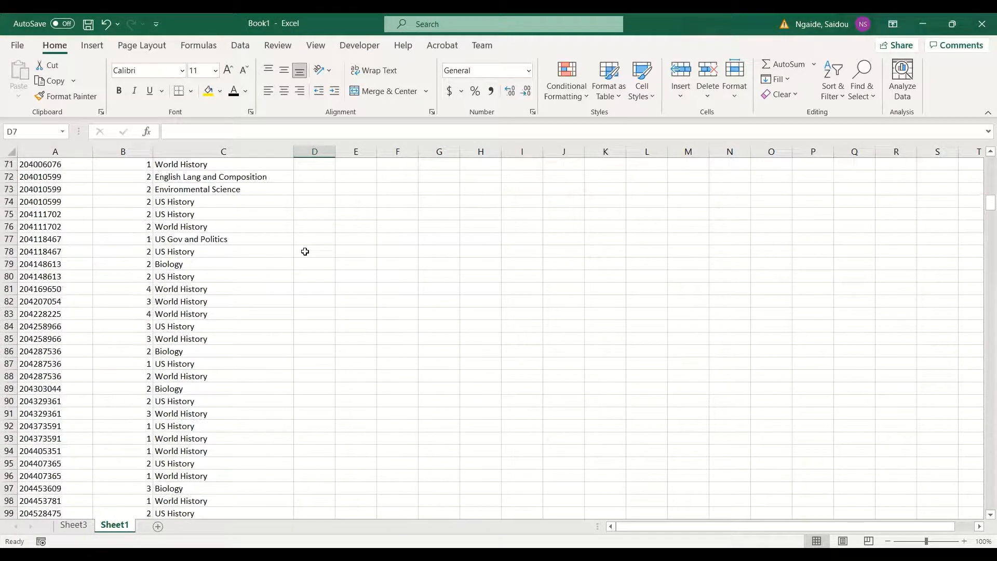
scroll(305, 251, "up", 20)
left_click(49, 178)
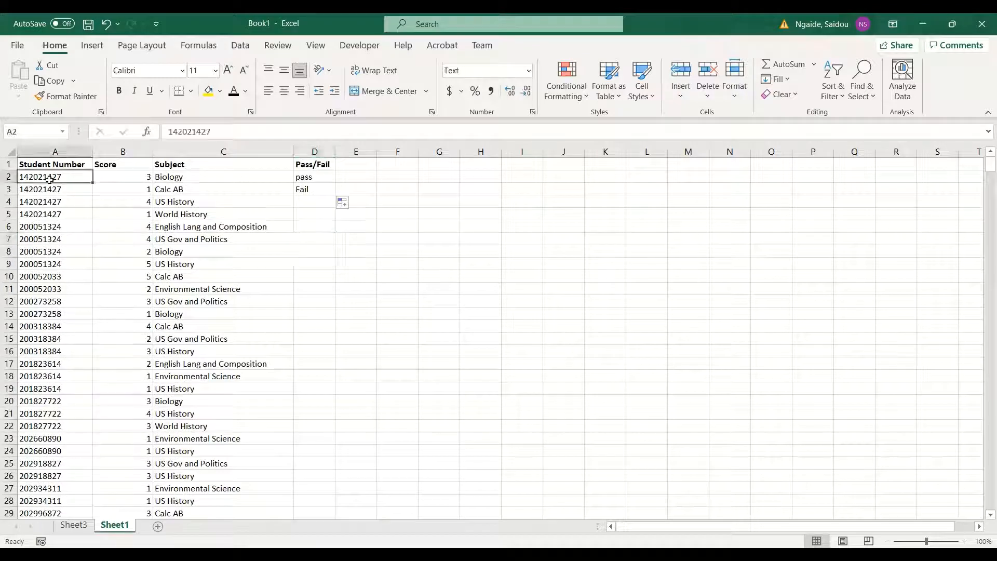
key("ctrl+shift+Down")
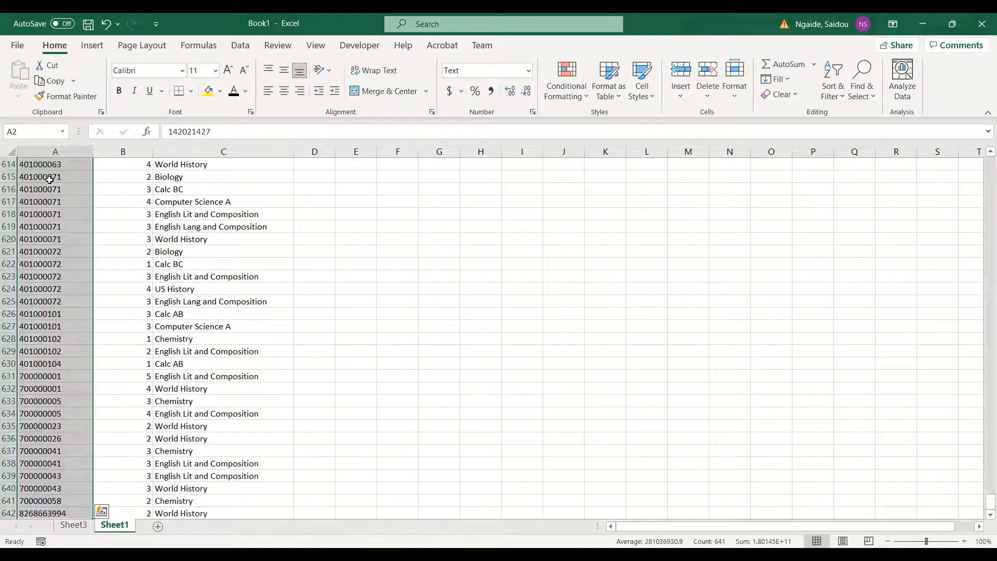
key("ctrl+shift+Up")
left_click(302, 201)
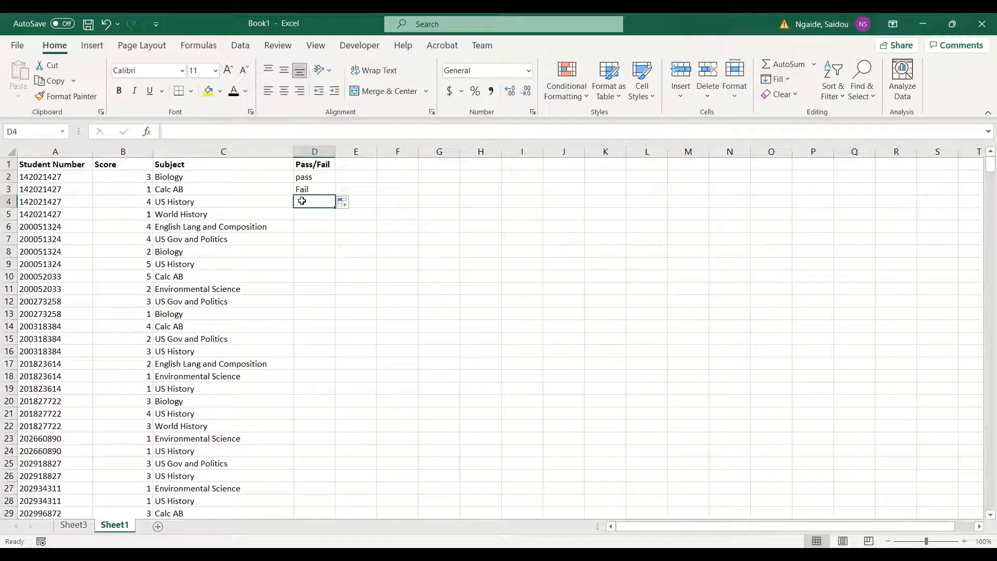
type("=")
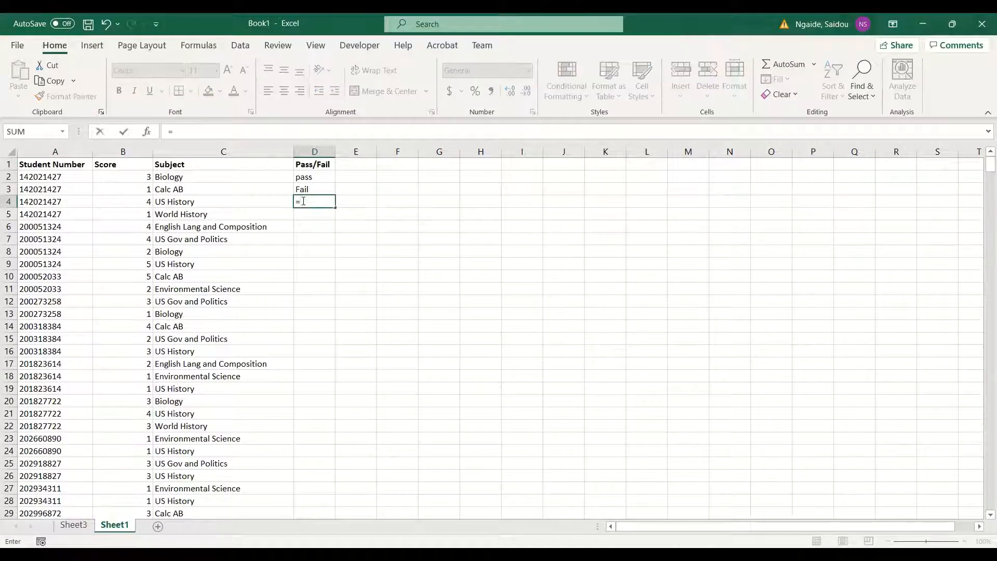
key("BackSpace")
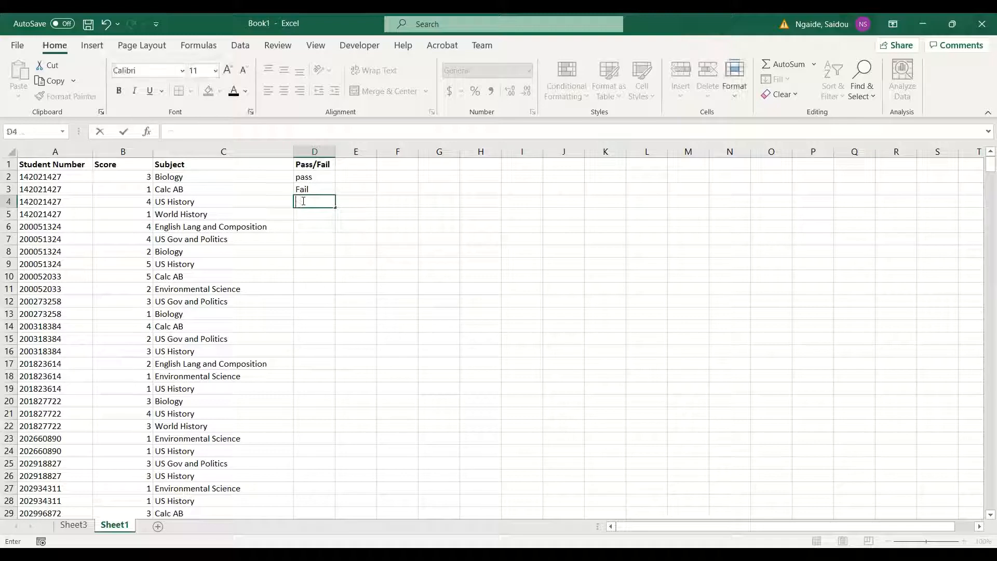
Fill the Pass/Fail formula from cell D3 down to the last student record
left_click(324, 189)
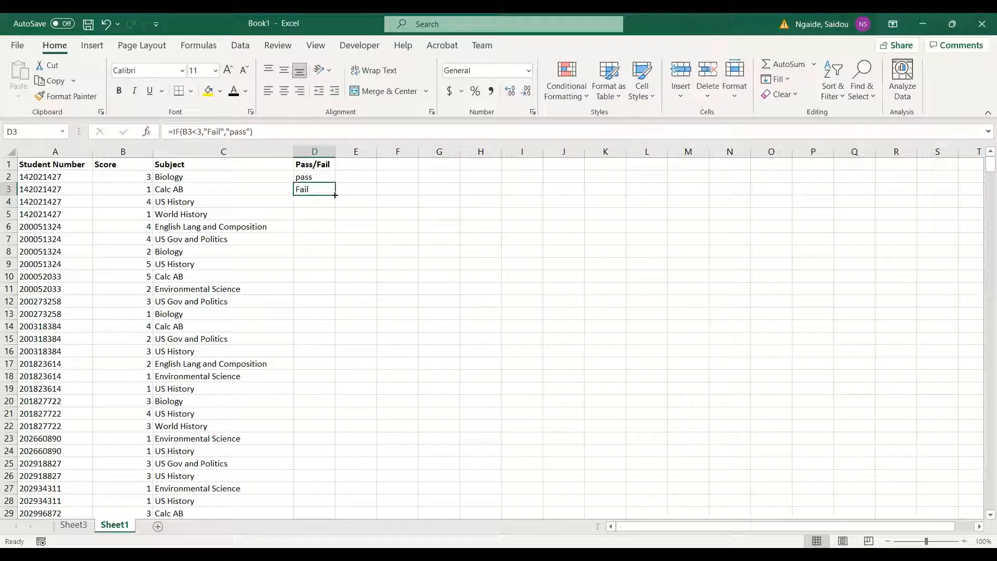
double_click(335, 196)
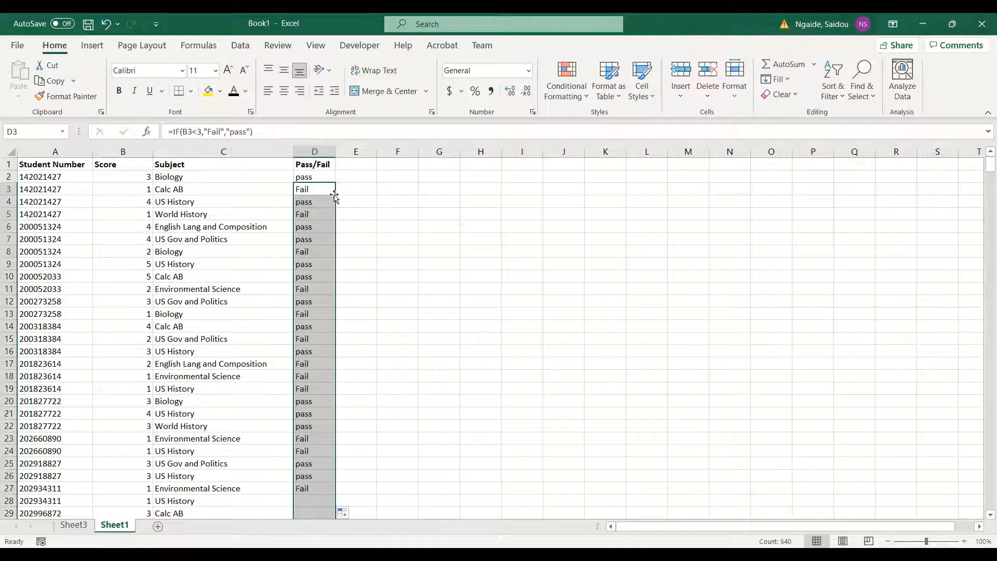
Examine the filled Pass/Fail column from D3 through the last data row
left_click(323, 192)
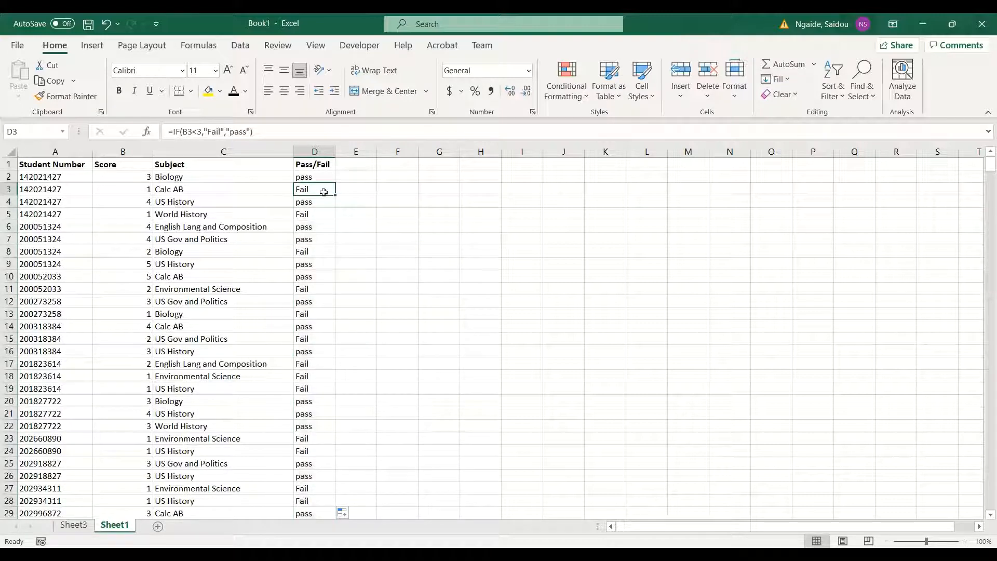
key("ctrl+shift+Down")
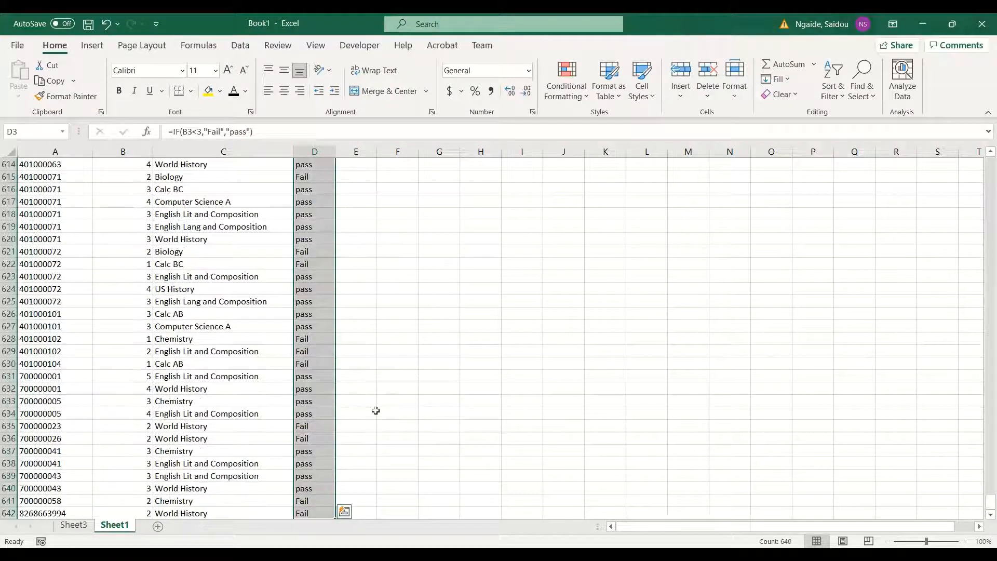
scroll(375, 411, "down", 12)
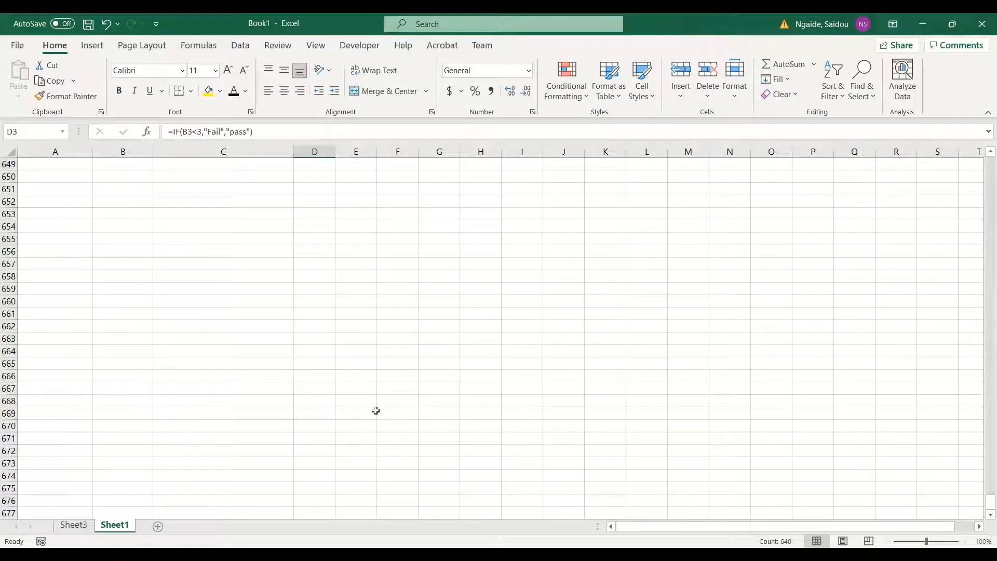
scroll(376, 410, "up", 9)
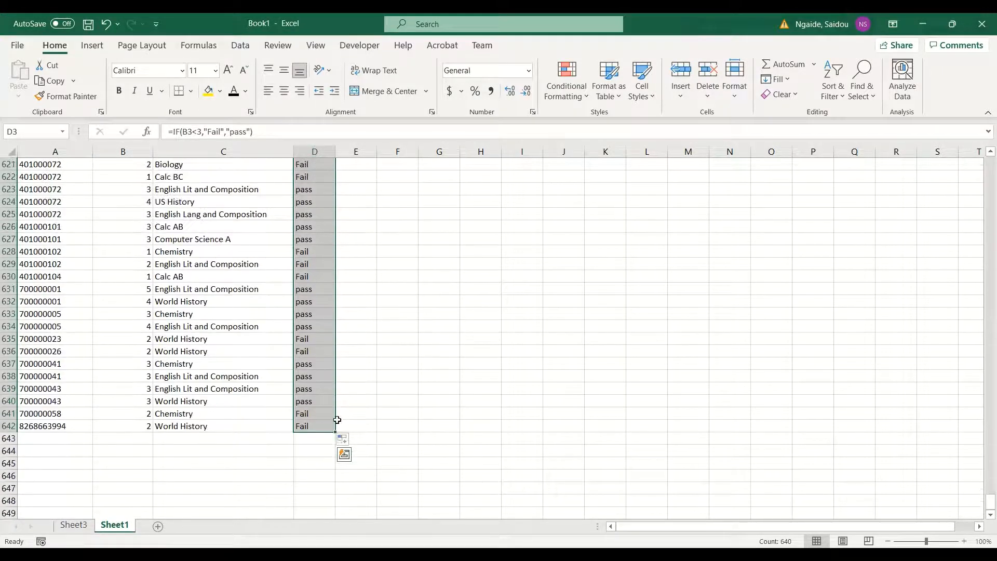
scroll(337, 419, "up", 1)
scroll(337, 419, "up", 20)
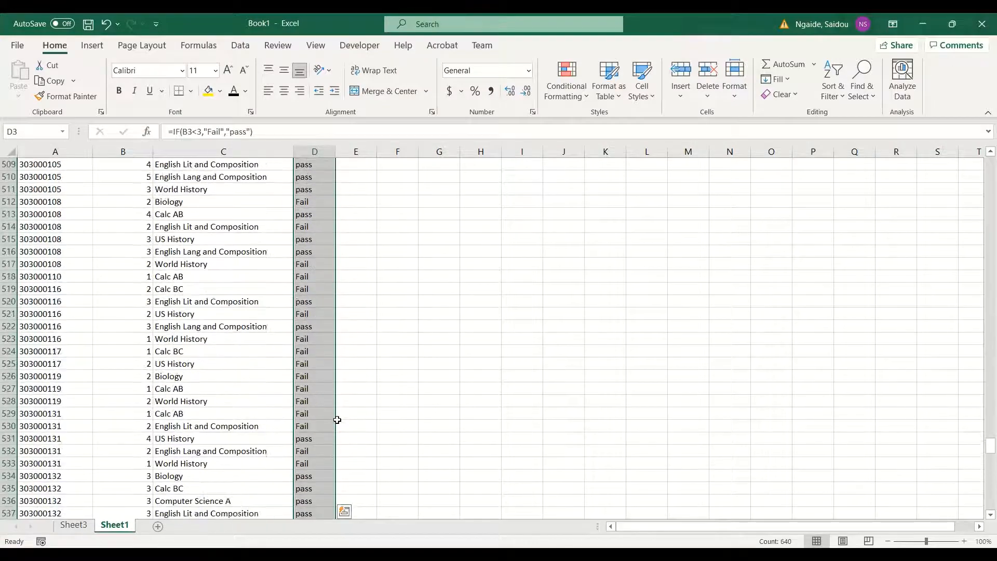
scroll(234, 394, "up", 20)
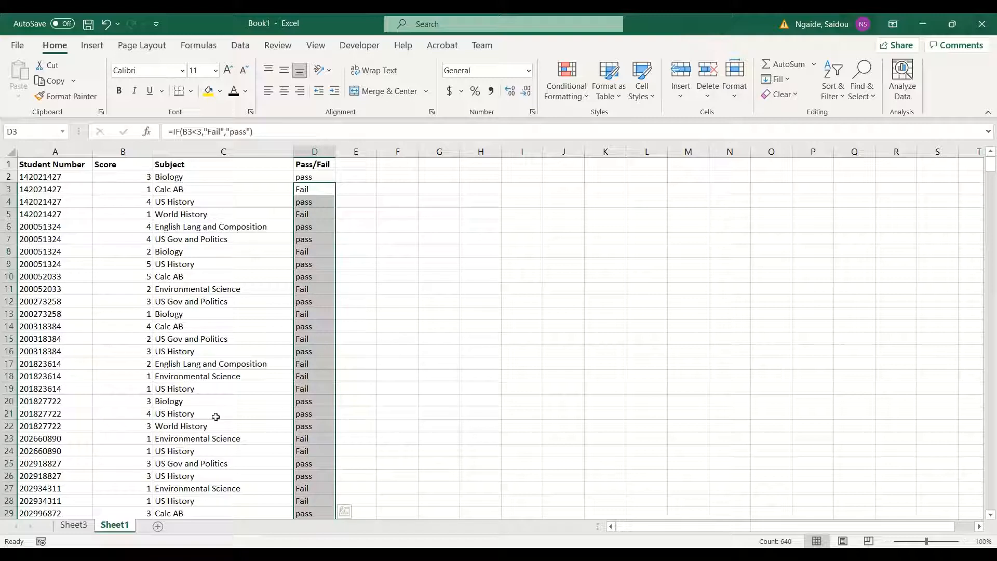
Review the top of the PivotTable on Sheet3 and return to the source data on Sheet1
left_click(78, 525)
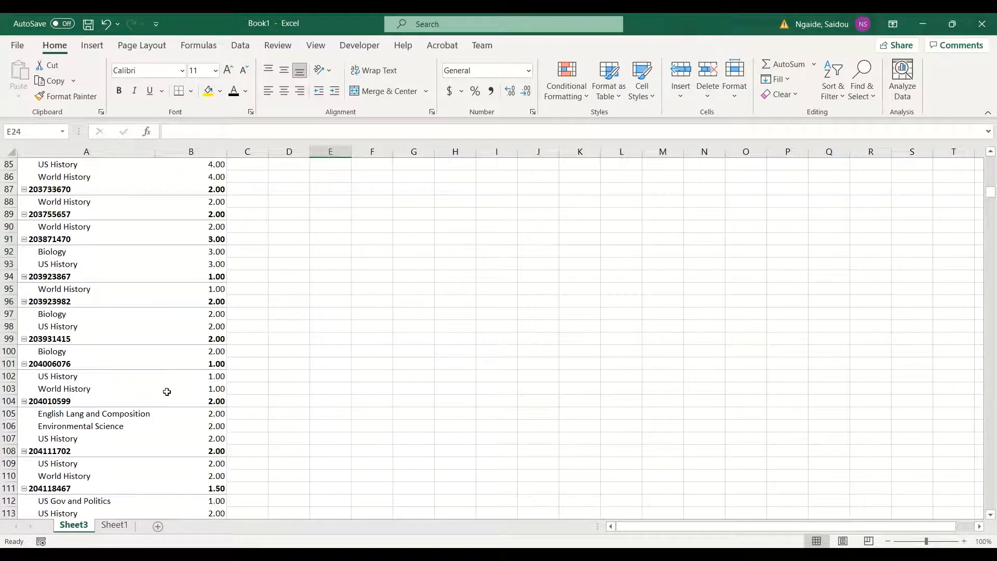
scroll(167, 391, "up", 20)
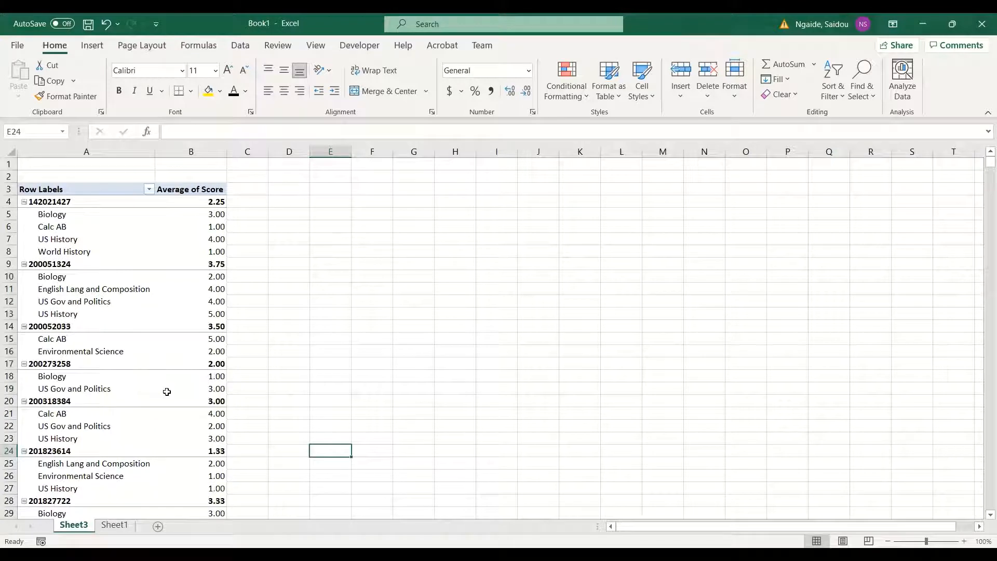
left_click(115, 525)
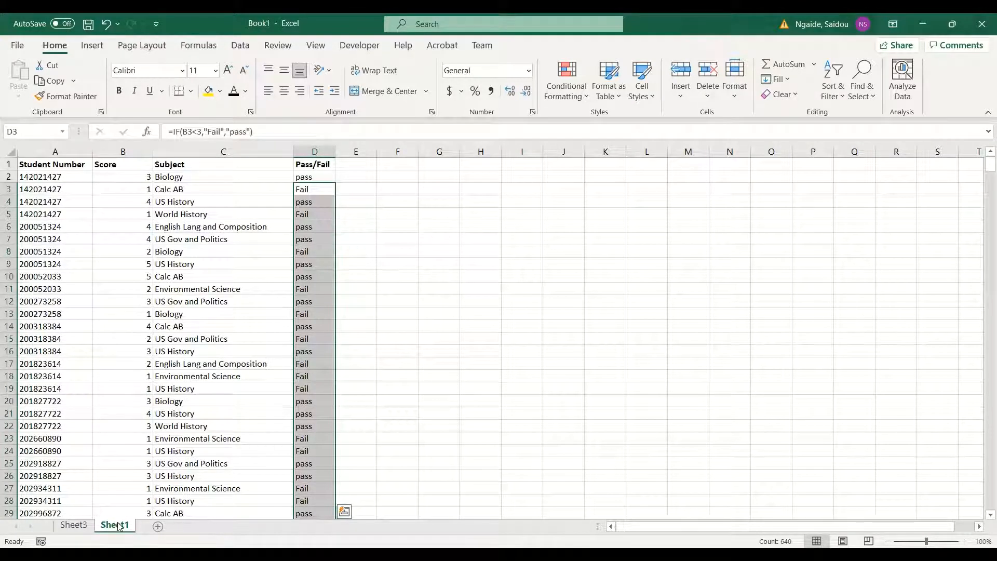